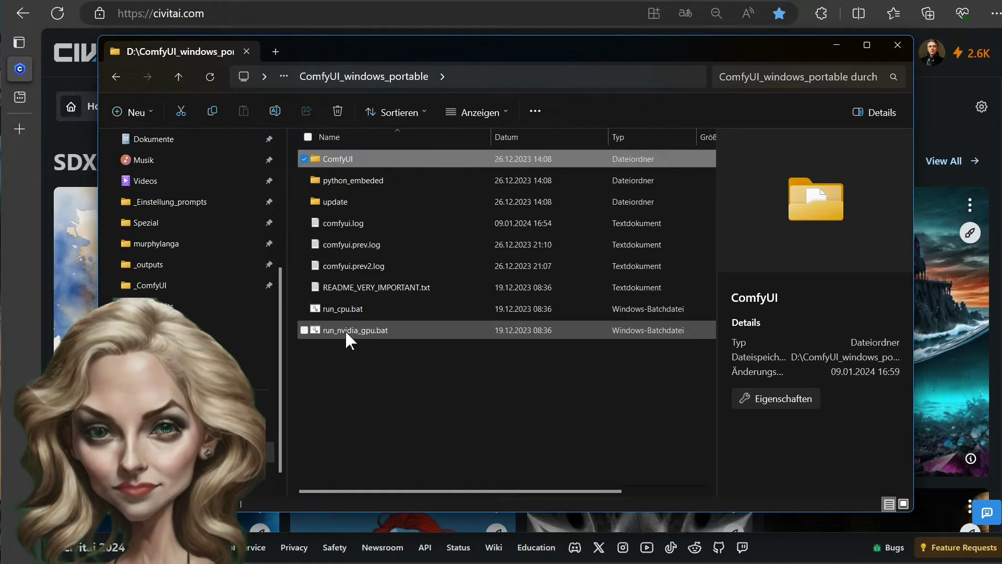
Launch run_nvidia_gpu.bat from ComfyUI_windows_portable and move the server terminal into view
{"action": "left_click", "coordinate": [346, 331]}
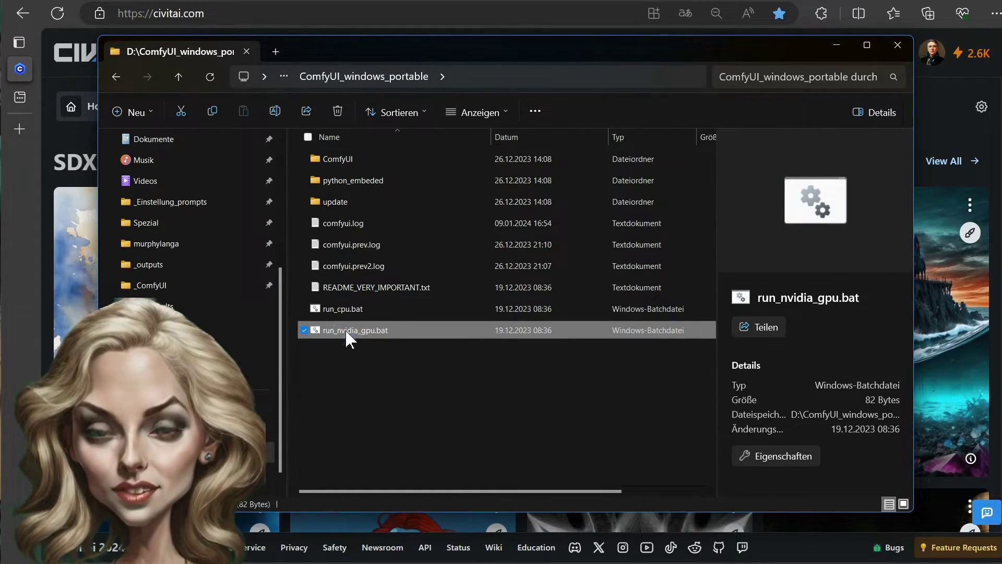
{"action": "double_click", "coordinate": [345, 329]}
{"action": "left_click_drag", "start_coordinate": [198, 21], "coordinate": [510, 57]}
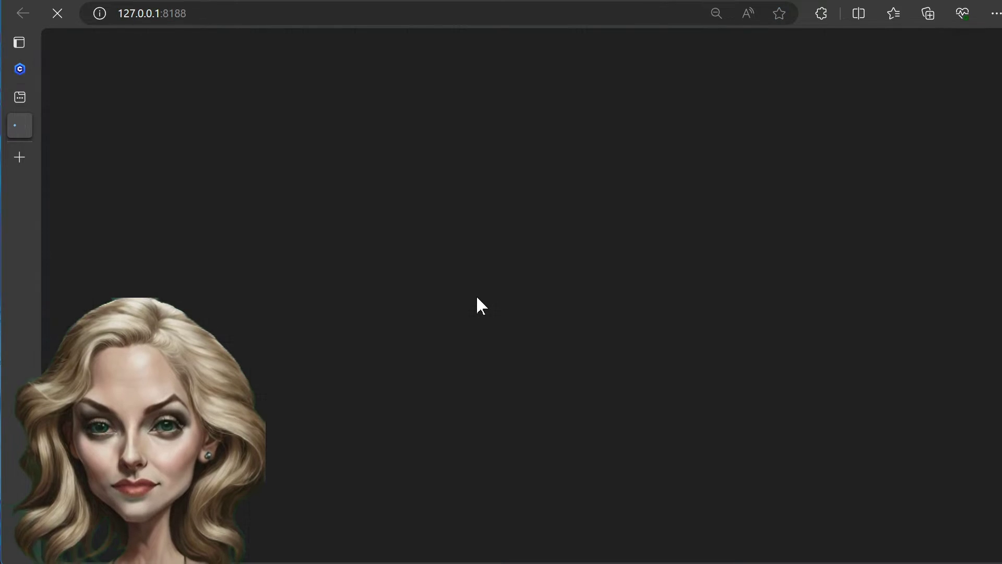
Run Update All in ComfyUI Manager, check the terminal log, and close the completion notice
{"action": "left_click", "coordinate": [684, 37]}
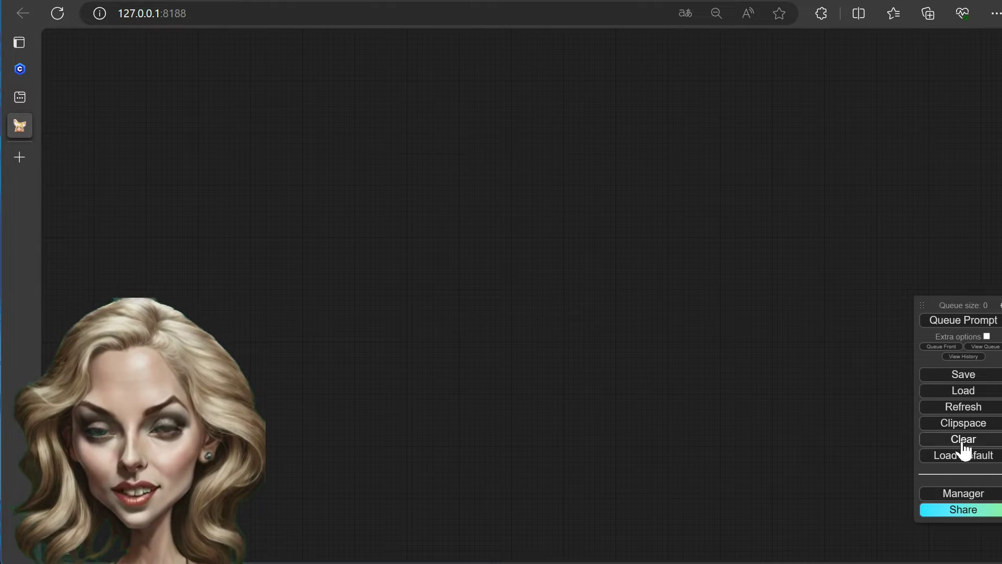
{"action": "left_click", "coordinate": [950, 495]}
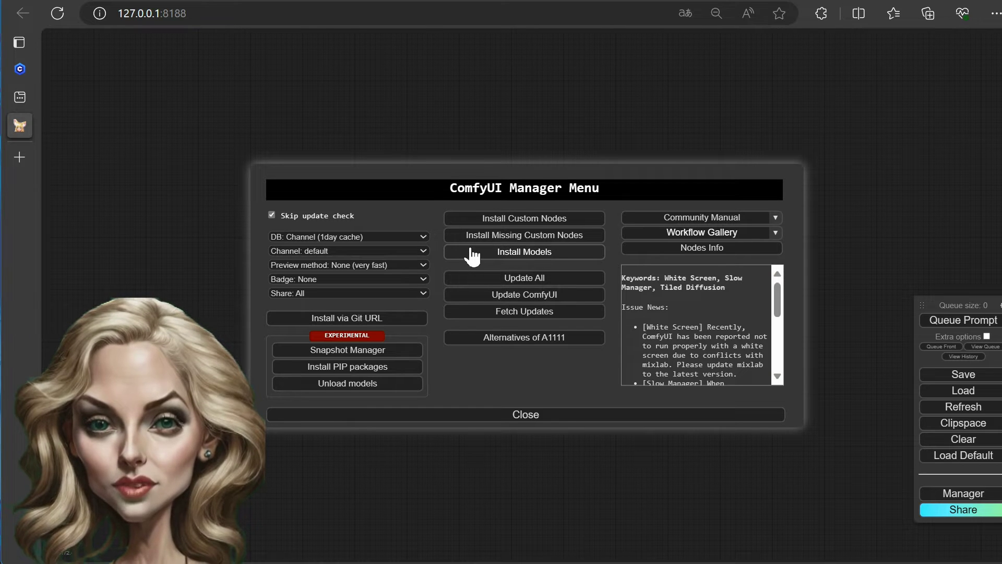
{"action": "left_click", "coordinate": [533, 282]}
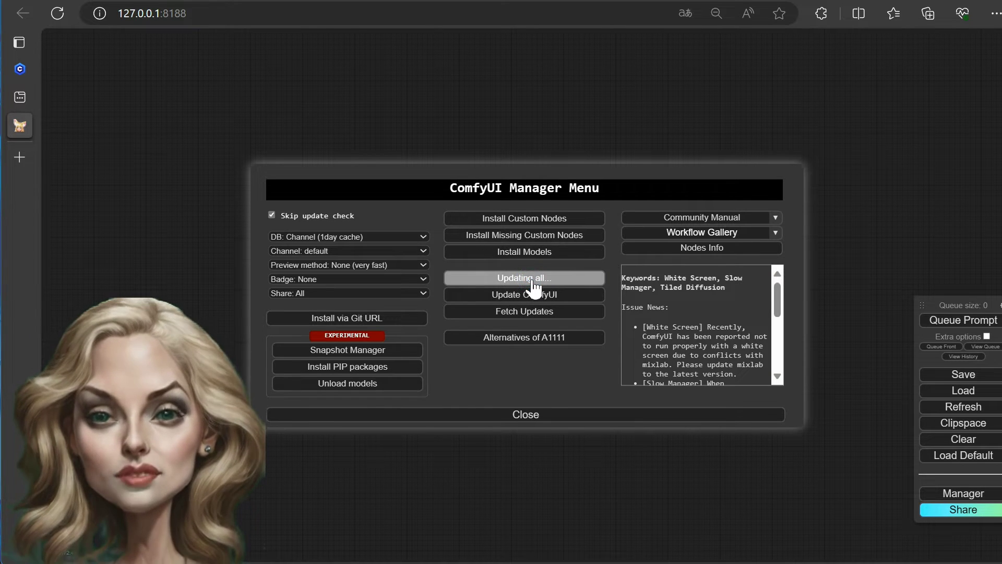
{"action": "key", "text": "alt+Tab"}
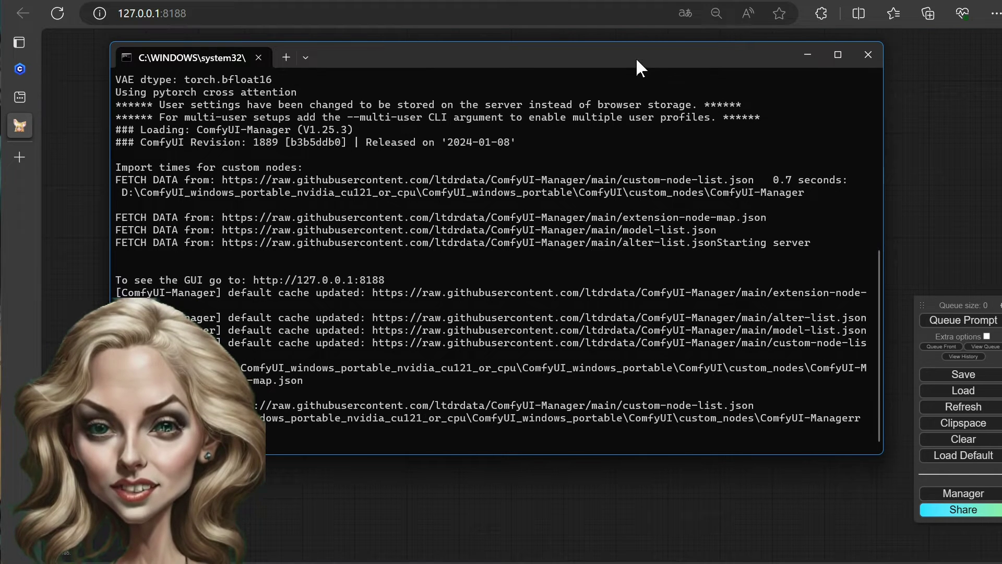
{"action": "left_click", "coordinate": [318, 510]}
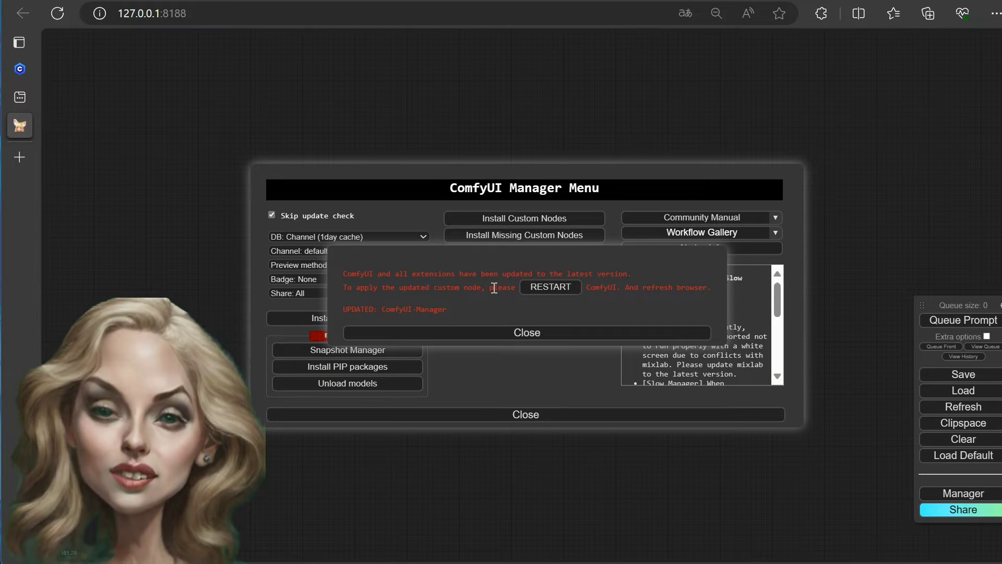
{"action": "left_click", "coordinate": [444, 328]}
Load the default workflow and set the checkpoint to ReV Animated_v1.2.2.safetensors
{"action": "left_click", "coordinate": [537, 416]}
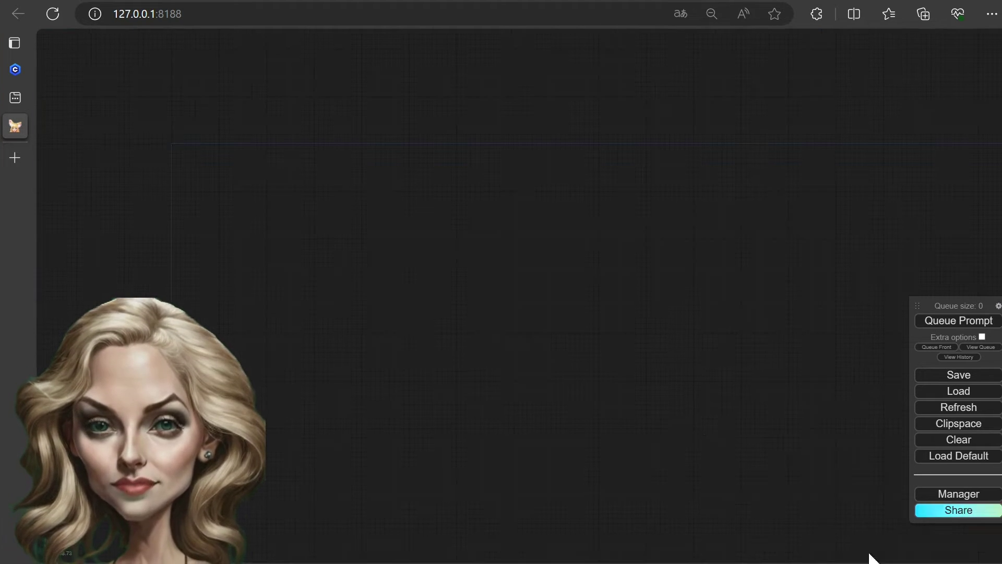
{"action": "left_click", "coordinate": [949, 456]}
{"action": "left_click", "coordinate": [553, 99]}
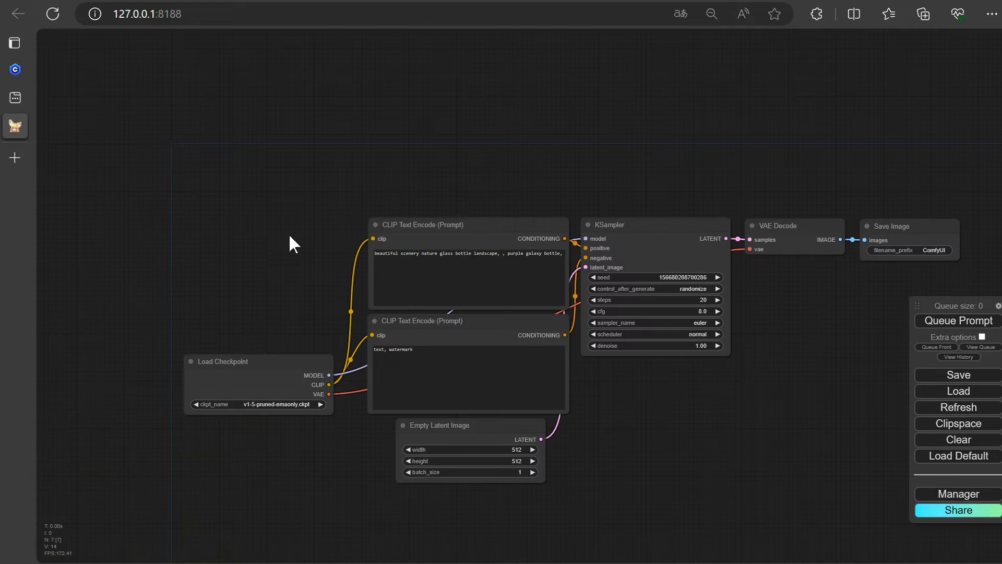
{"action": "scroll", "coordinate": [284, 452], "scroll_direction": "up", "scroll_amount": 4}
{"action": "scroll", "coordinate": [313, 365], "scroll_direction": "up", "scroll_amount": 2}
{"action": "left_click", "coordinate": [313, 364]}
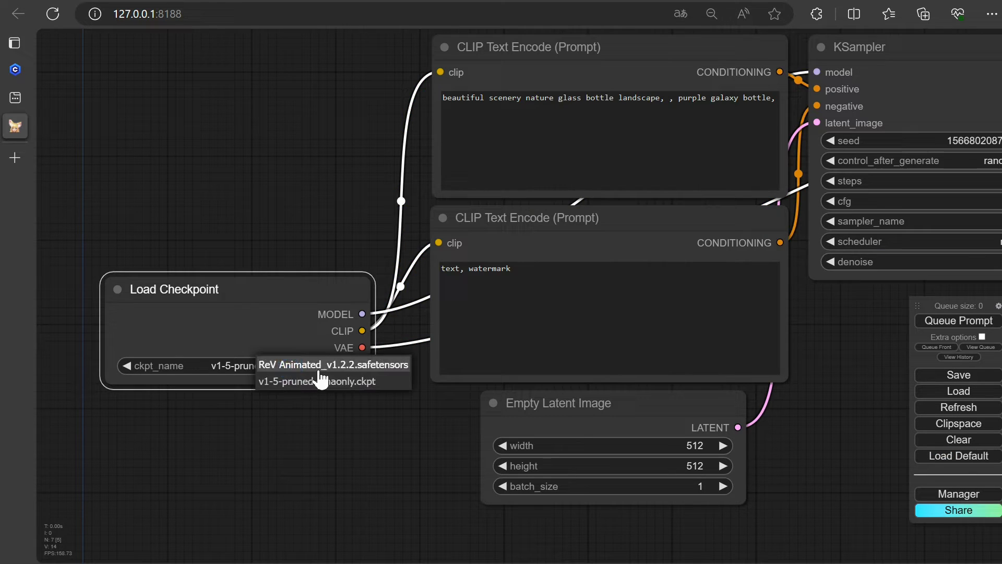
{"action": "left_click", "coordinate": [315, 364]}
Replace the positive prompt with 'style of watercolor and ink, beautiful, closeup, face of a skinny gothic woman'
{"action": "scroll", "coordinate": [509, 167], "scroll_direction": "down", "scroll_amount": 2}
{"action": "left_click_drag", "start_coordinate": [597, 155], "coordinate": [286, 154]}
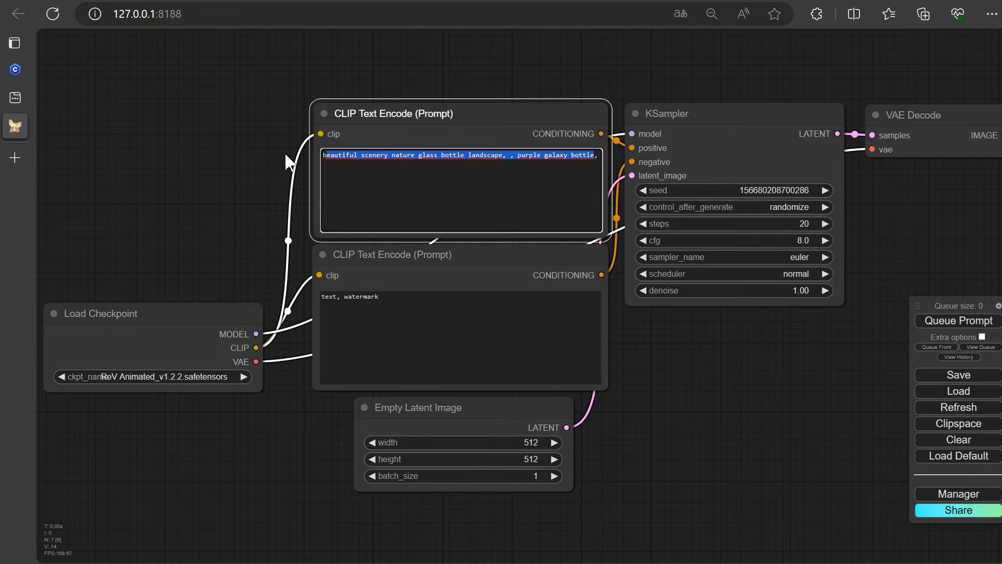
{"action": "key", "text": "BackSpace"}
{"action": "type", "text": "styl"}
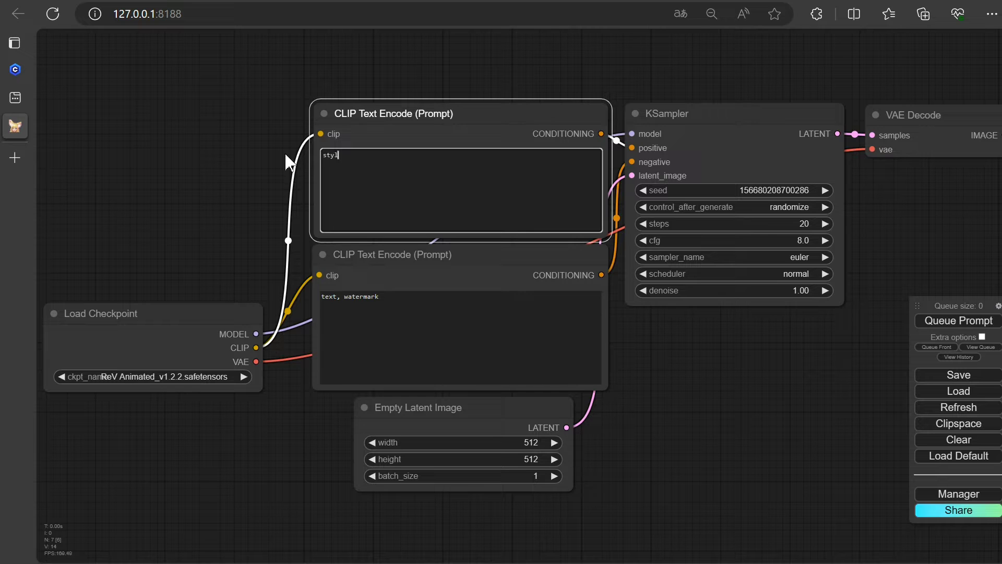
{"action": "type", "text": "e of watercolor and ink, beautiful, closeup, face of a"}
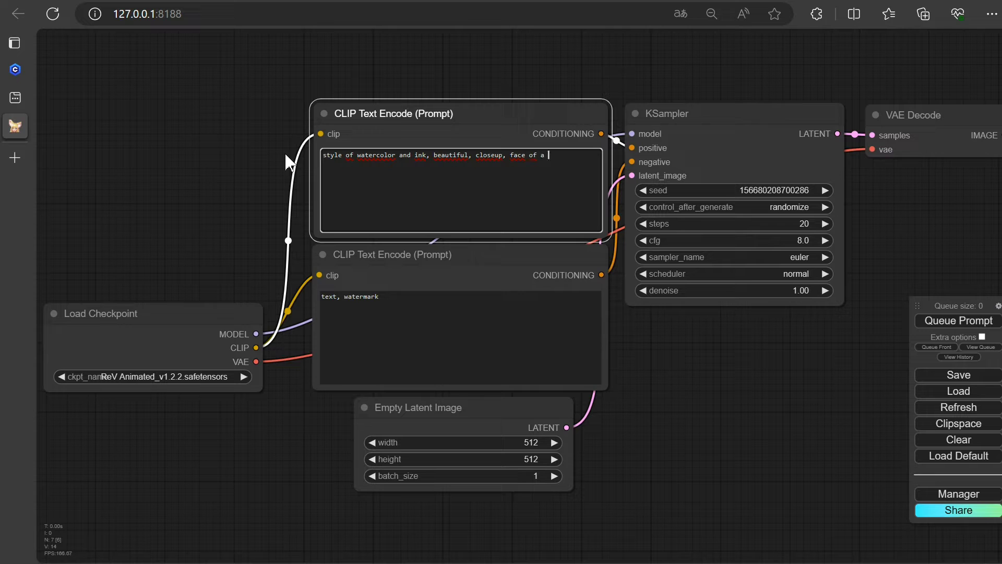
{"action": "type", "text": " skinny gothic woman"}
{"action": "left_click", "coordinate": [389, 296]}
Append ', deformed eye' to the negative prompt and fix the KSampler seed at 123467890
{"action": "type", "text": ", deformed eyes"}
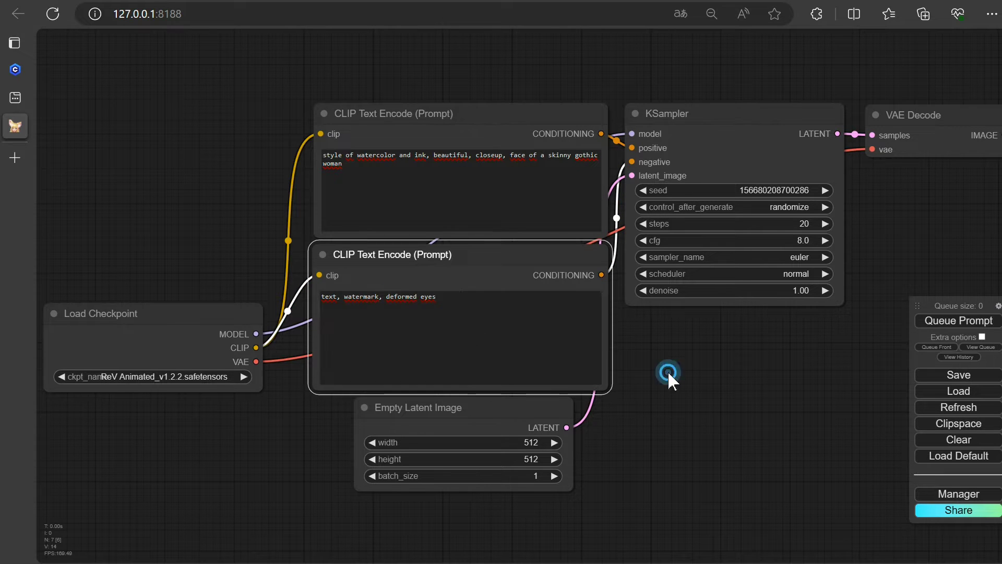
{"action": "left_click_drag", "start_coordinate": [668, 371], "coordinate": [549, 291]}
{"action": "scroll", "coordinate": [586, 247], "scroll_direction": "up", "scroll_amount": 6}
{"action": "left_click", "coordinate": [602, 192]}
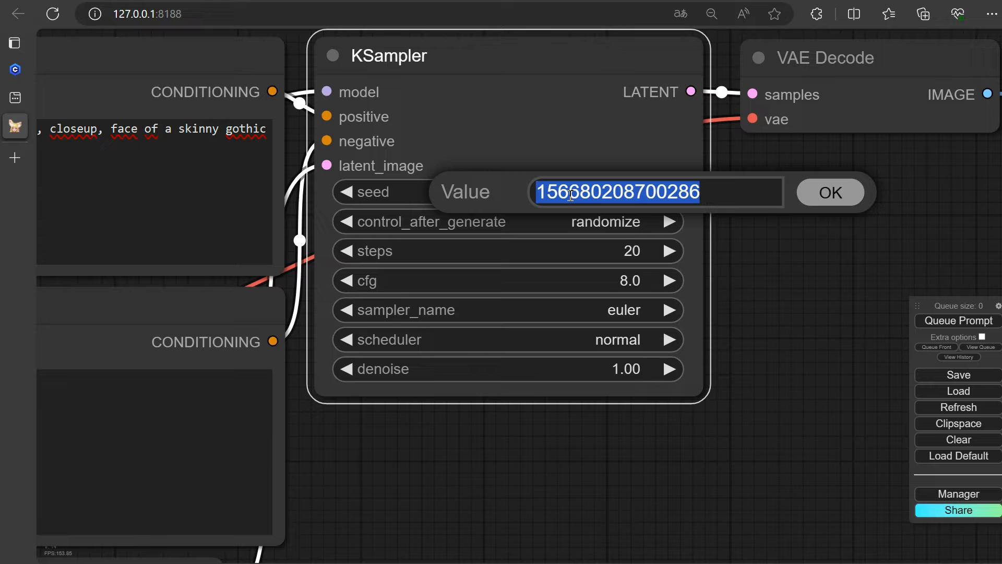
{"action": "type", "text": "0"}
{"action": "left_click", "coordinate": [830, 192]}
{"action": "left_click", "coordinate": [621, 221]}
{"action": "left_click", "coordinate": [633, 204]}
{"action": "left_click", "coordinate": [638, 192]}
{"action": "type", "text": "12"}
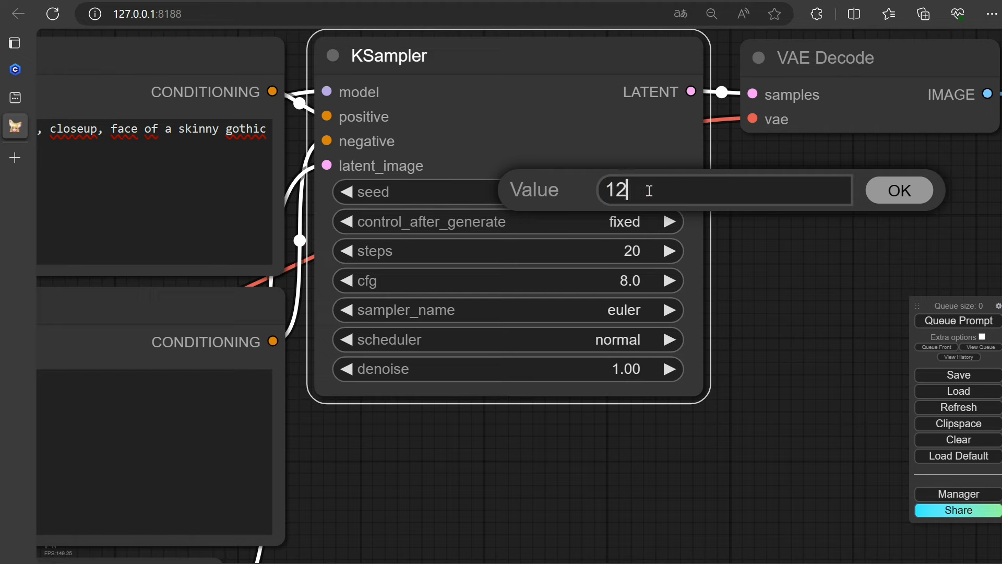
{"action": "type", "text": "34567890"}
{"action": "left_click", "coordinate": [900, 190]}
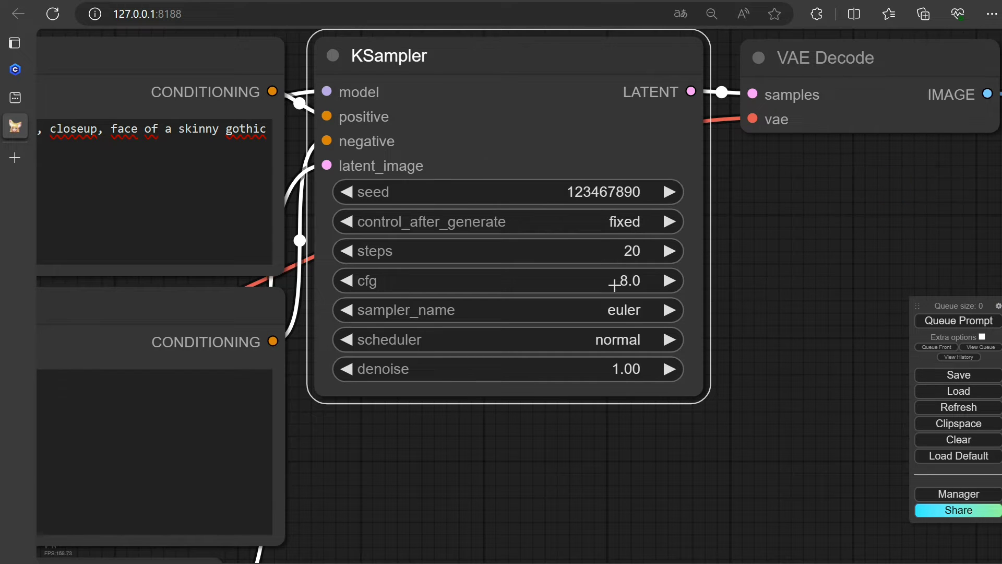
Queue the workflow to generate the first portrait at seed 123467890
{"action": "scroll", "coordinate": [723, 342], "scroll_direction": "down", "scroll_amount": 5}
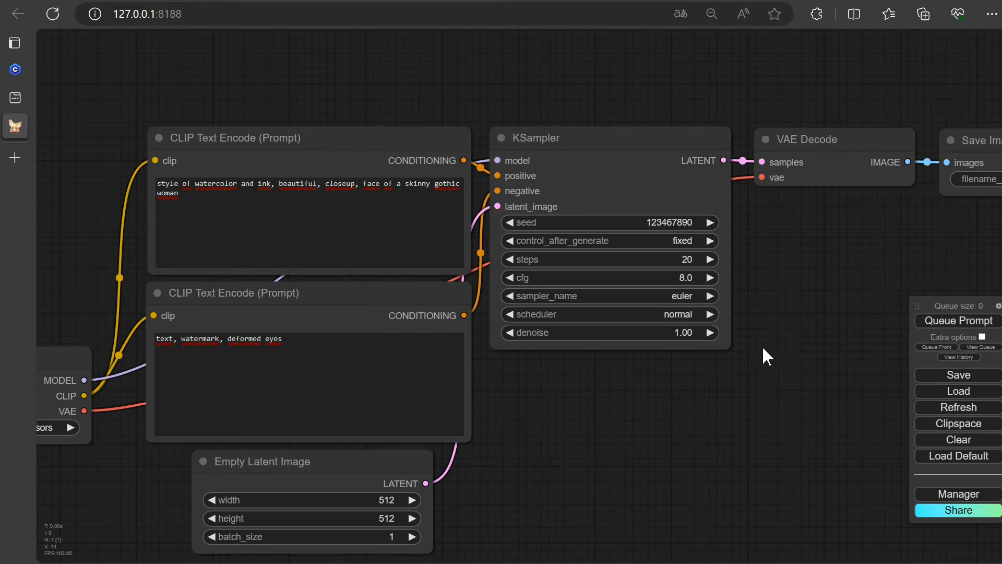
{"action": "scroll", "coordinate": [764, 349], "scroll_direction": "down", "scroll_amount": 2}
{"action": "left_click_drag", "start_coordinate": [764, 349], "coordinate": [704, 255]}
{"action": "scroll", "coordinate": [707, 253], "scroll_direction": "down", "scroll_amount": 2}
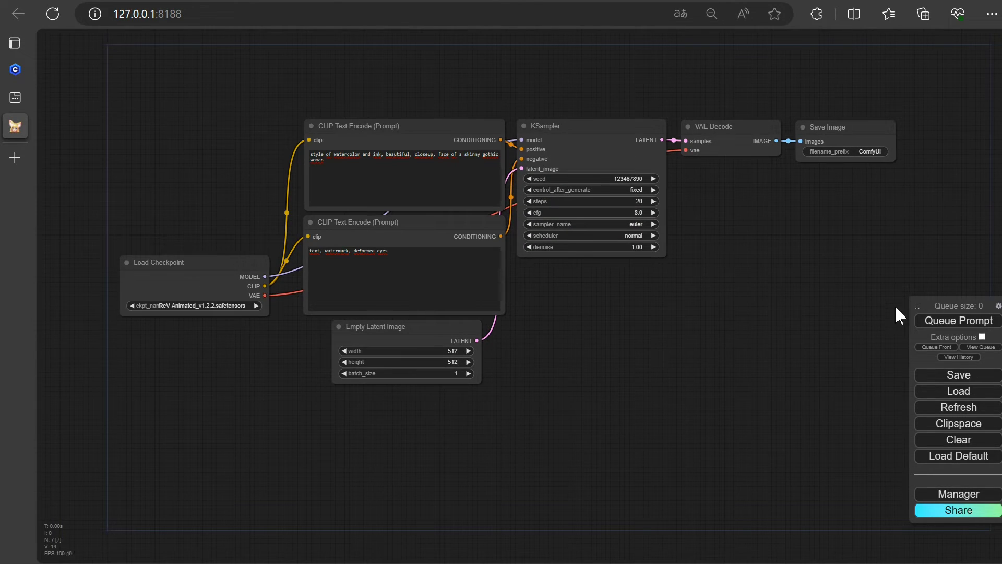
{"action": "left_click", "coordinate": [935, 322]}
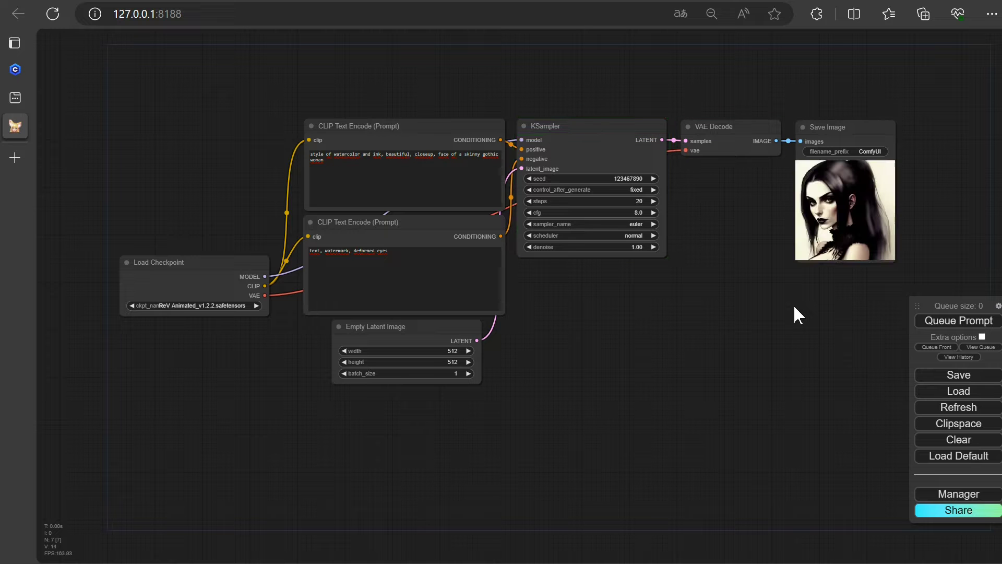
Raise the seed to 123467891 and generate a second portrait
{"action": "scroll", "coordinate": [849, 270], "scroll_direction": "up", "scroll_amount": 1}
{"action": "scroll", "coordinate": [849, 268], "scroll_direction": "up", "scroll_amount": 7}
{"action": "left_click_drag", "start_coordinate": [851, 316], "coordinate": [569, 432]}
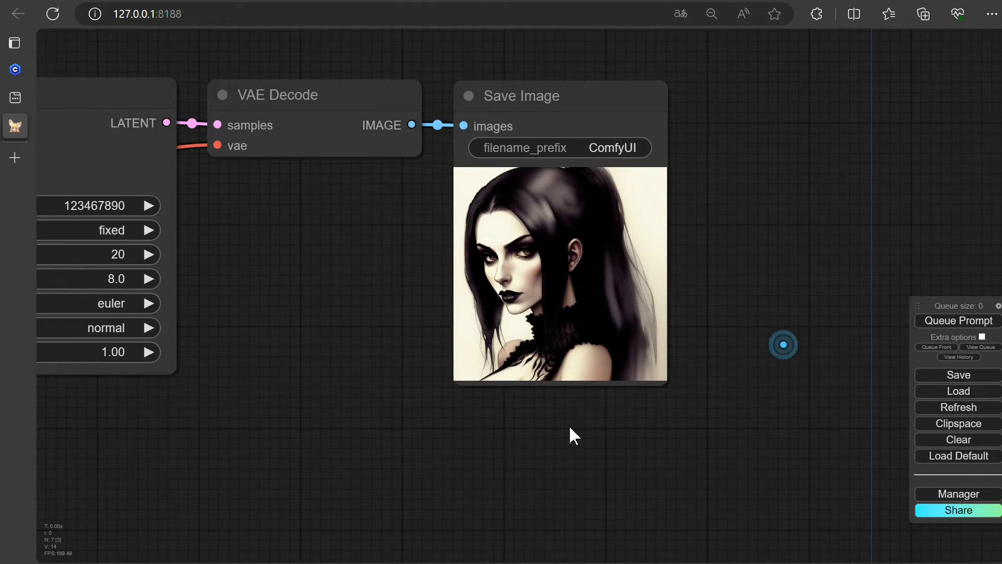
{"action": "scroll", "coordinate": [575, 349], "scroll_direction": "up", "scroll_amount": 8}
{"action": "scroll", "coordinate": [603, 348], "scroll_direction": "down", "scroll_amount": 12}
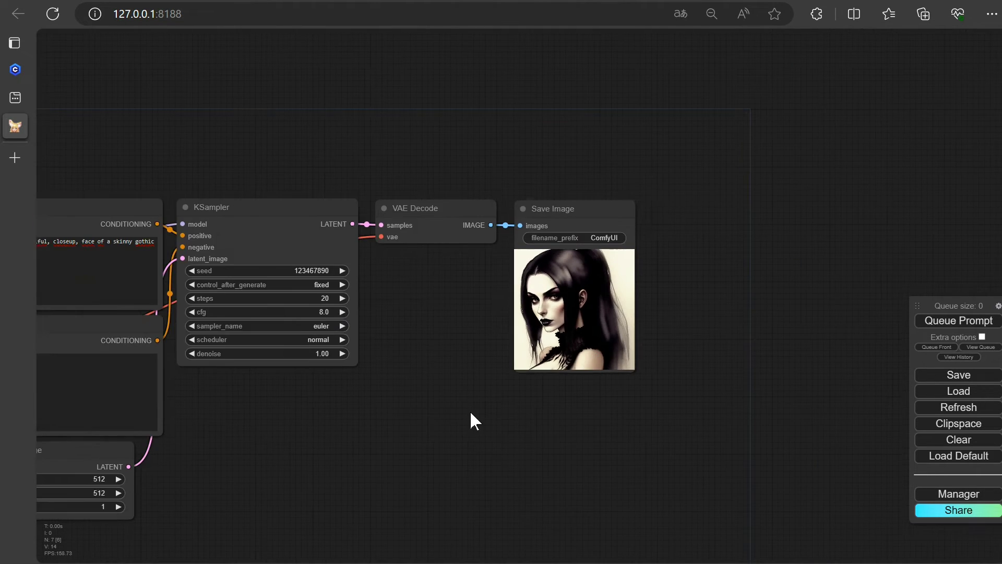
{"action": "left_click_drag", "start_coordinate": [580, 400], "coordinate": [606, 380]}
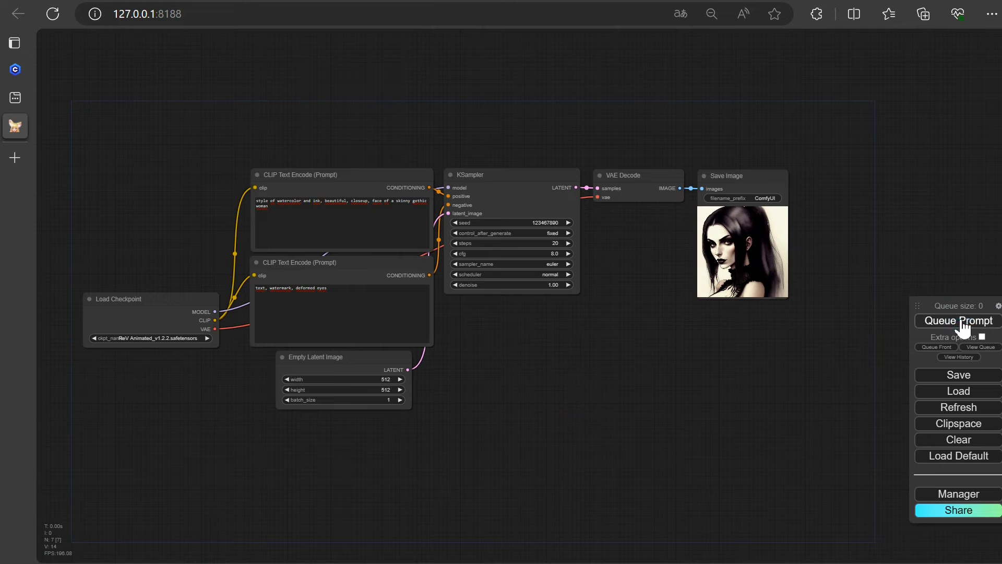
{"action": "scroll", "coordinate": [578, 269], "scroll_direction": "up", "scroll_amount": 6}
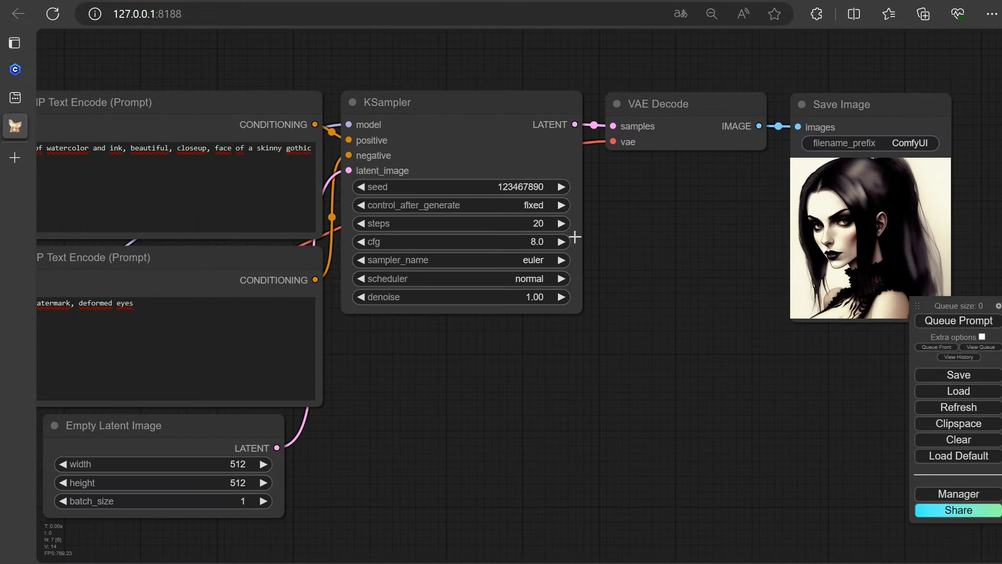
{"action": "left_click", "coordinate": [561, 186]}
{"action": "left_click", "coordinate": [959, 320]}
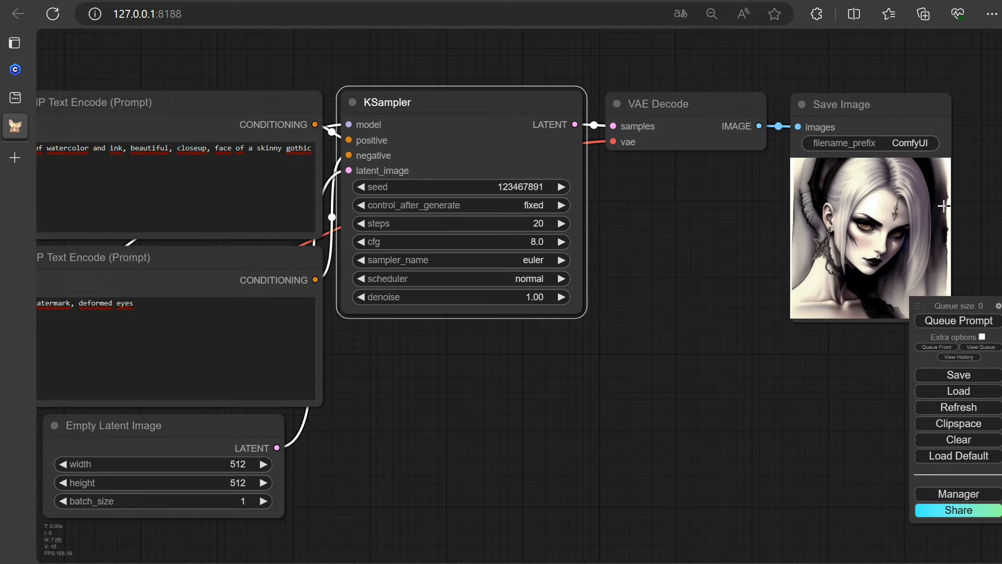
{"action": "scroll", "coordinate": [745, 357], "scroll_direction": "down", "scroll_amount": 6}
{"action": "left_click_drag", "start_coordinate": [628, 414], "coordinate": [651, 421]}
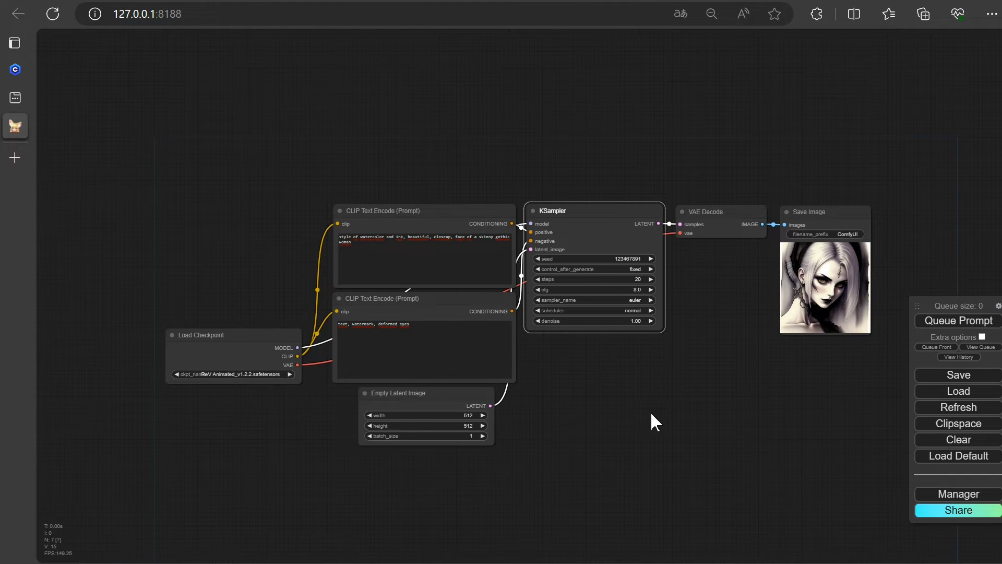
Add a Load LoRA node from the loaders category above the checkpoint loader
{"action": "right_click", "coordinate": [195, 195]}
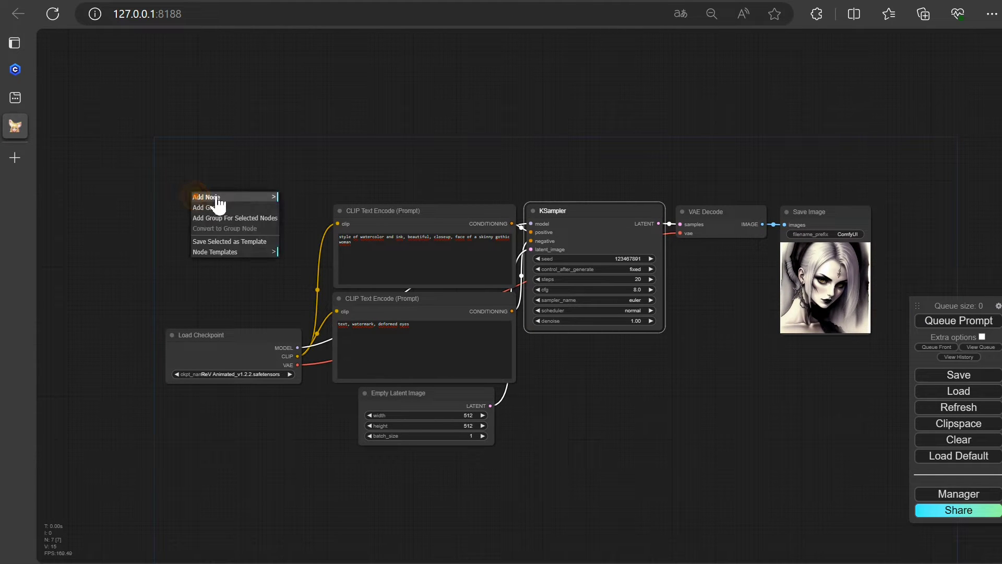
{"action": "left_click", "coordinate": [229, 198]}
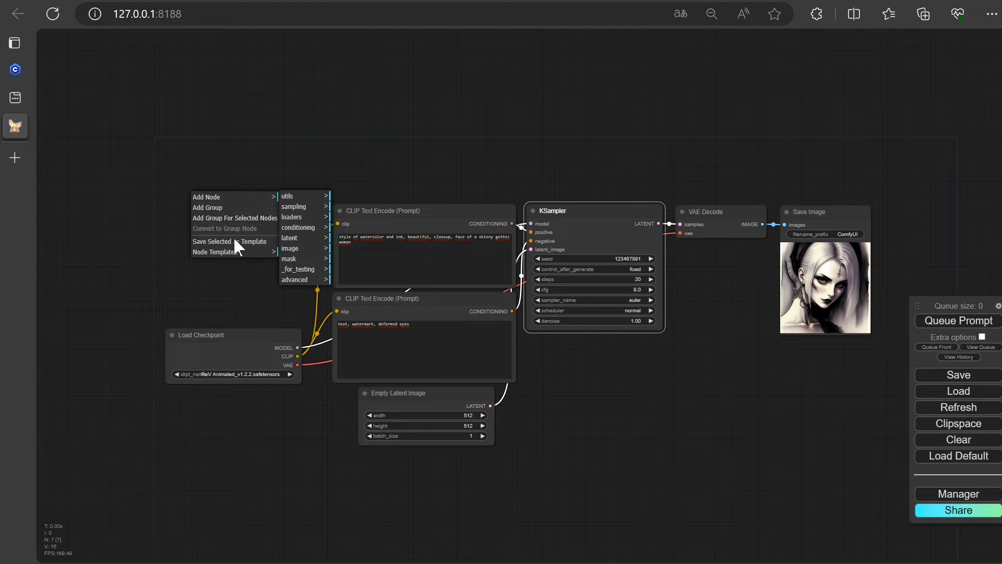
{"action": "left_click", "coordinate": [296, 222]}
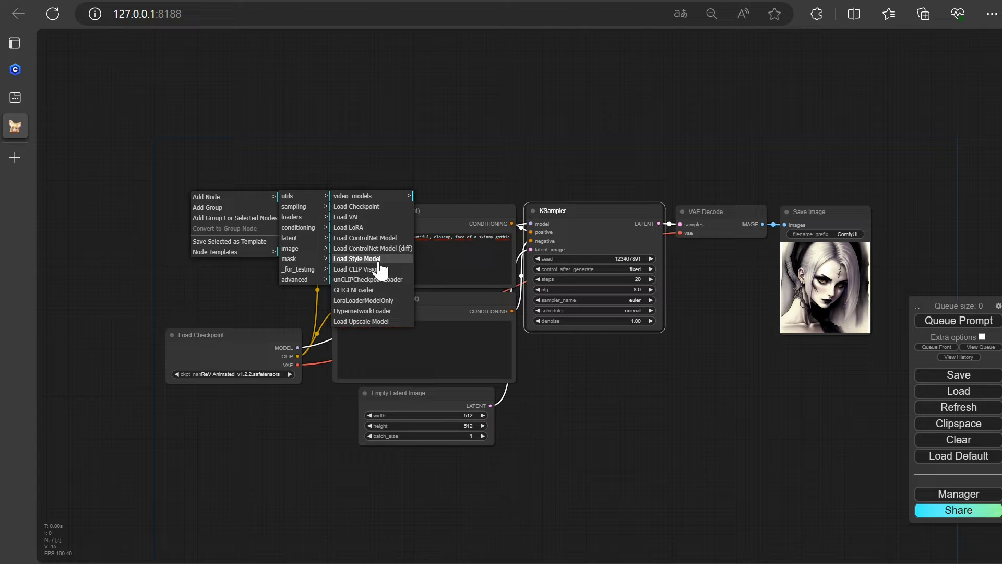
{"action": "left_click", "coordinate": [343, 228]}
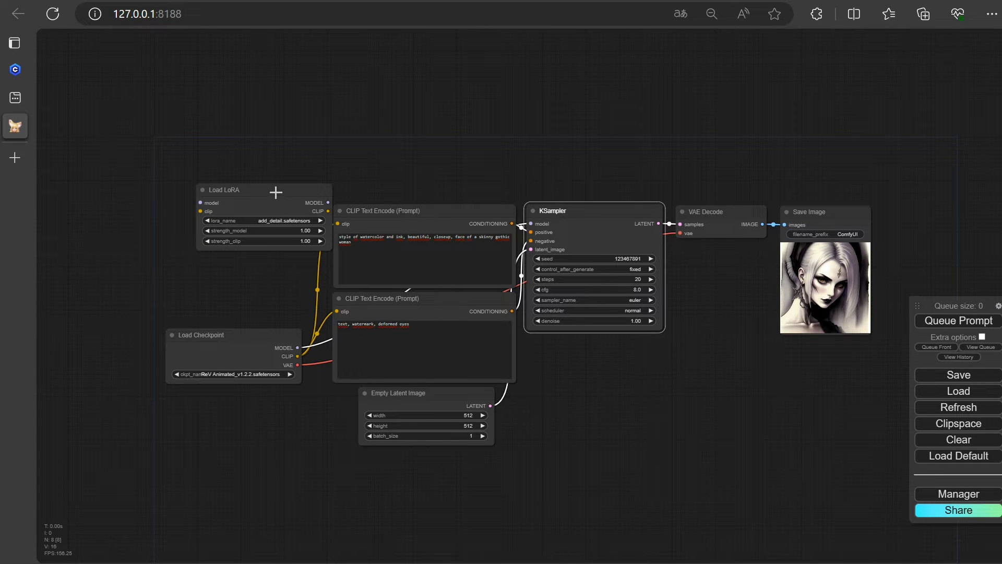
{"action": "left_click_drag", "start_coordinate": [275, 193], "coordinate": [244, 169]}
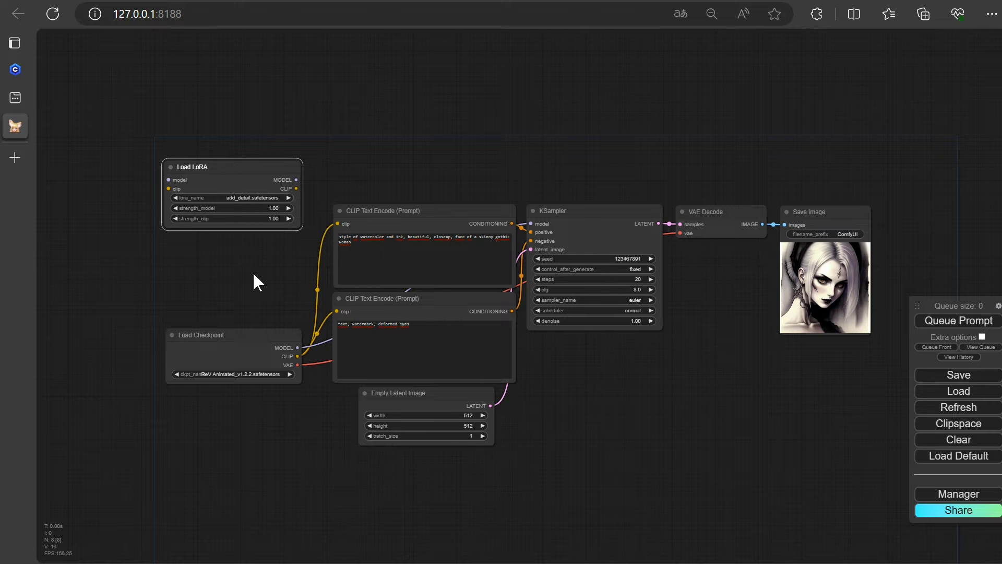
{"action": "scroll", "coordinate": [253, 274], "scroll_direction": "up", "scroll_amount": 2}
Route the checkpoint's MODEL and CLIP through Load LoRA to the KSampler and positive prompt
{"action": "left_click_drag", "start_coordinate": [307, 363], "coordinate": [152, 161]}
{"action": "left_click_drag", "start_coordinate": [305, 160], "coordinate": [589, 213]}
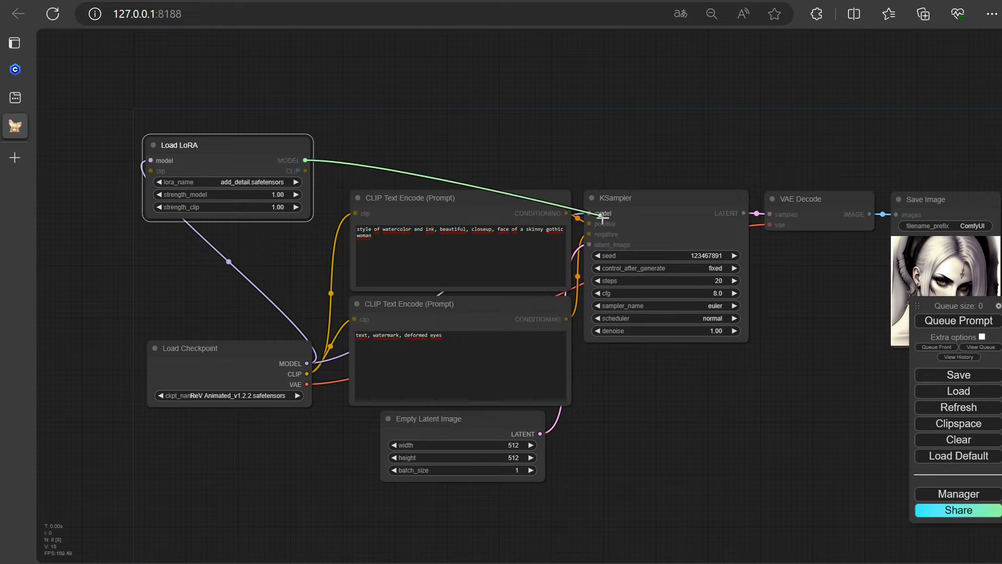
{"action": "left_click_drag", "start_coordinate": [308, 374], "coordinate": [151, 171]}
{"action": "left_click_drag", "start_coordinate": [306, 172], "coordinate": [355, 213]}
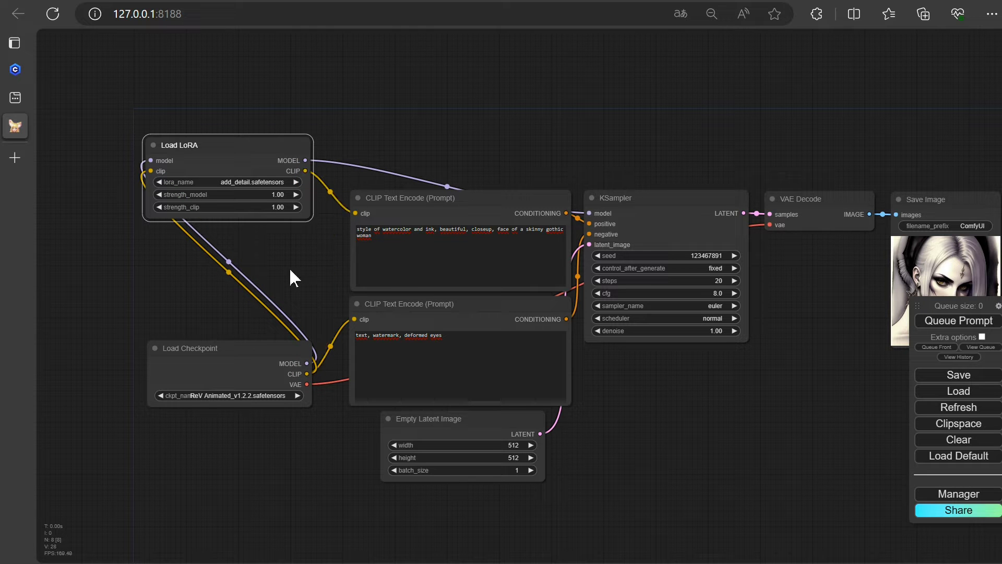
Browse Civitai's Models list and download add_detail.safetensors from the Detail Tweaker LoRA page
{"action": "left_click", "coordinate": [15, 69]}
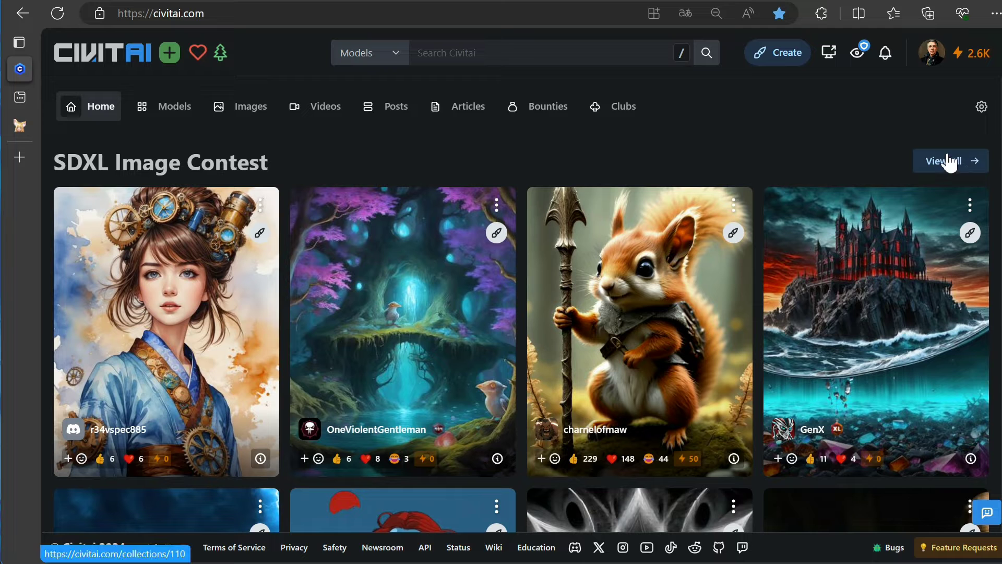
{"action": "left_click", "coordinate": [172, 109]}
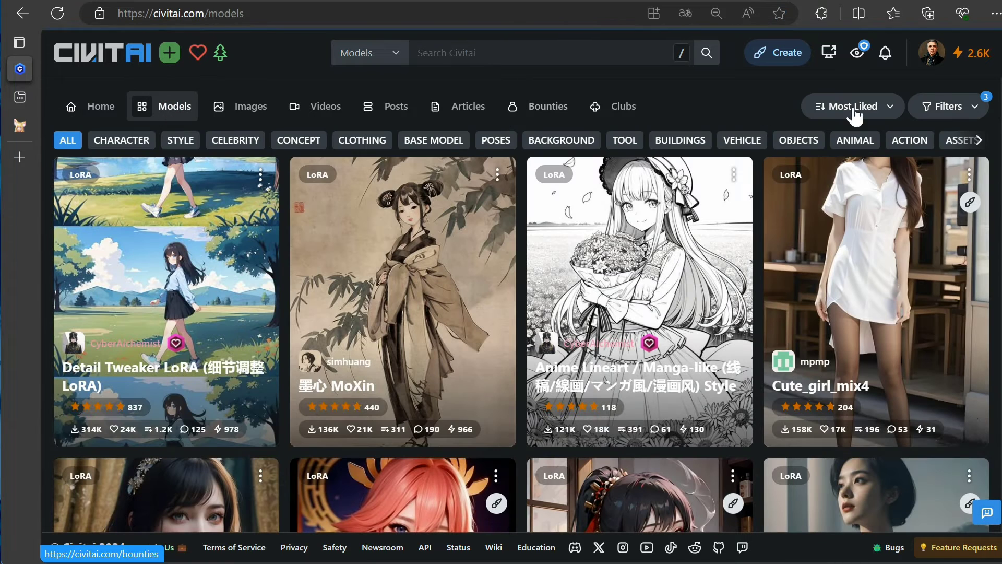
{"action": "left_click", "coordinate": [970, 107]}
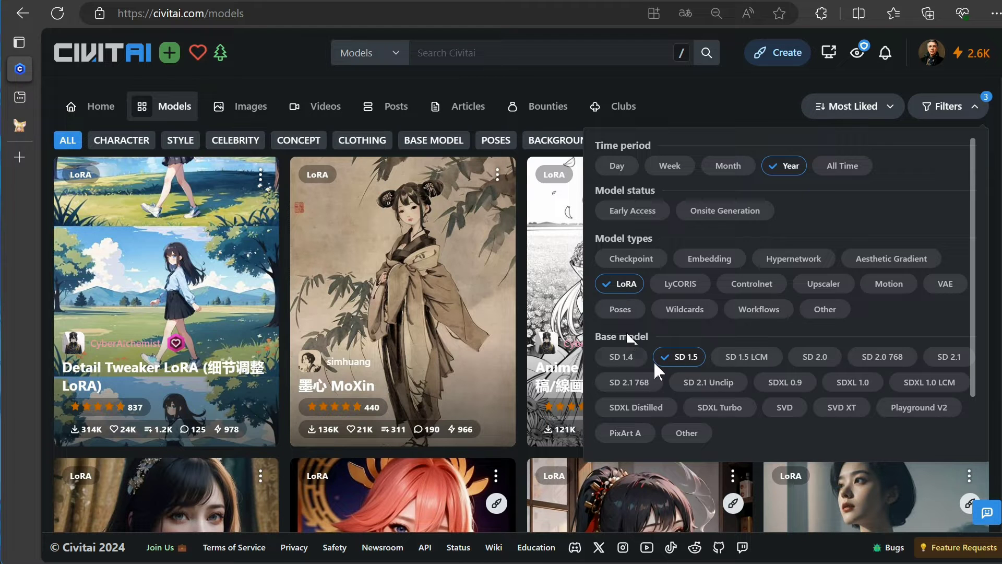
{"action": "left_click", "coordinate": [191, 284]}
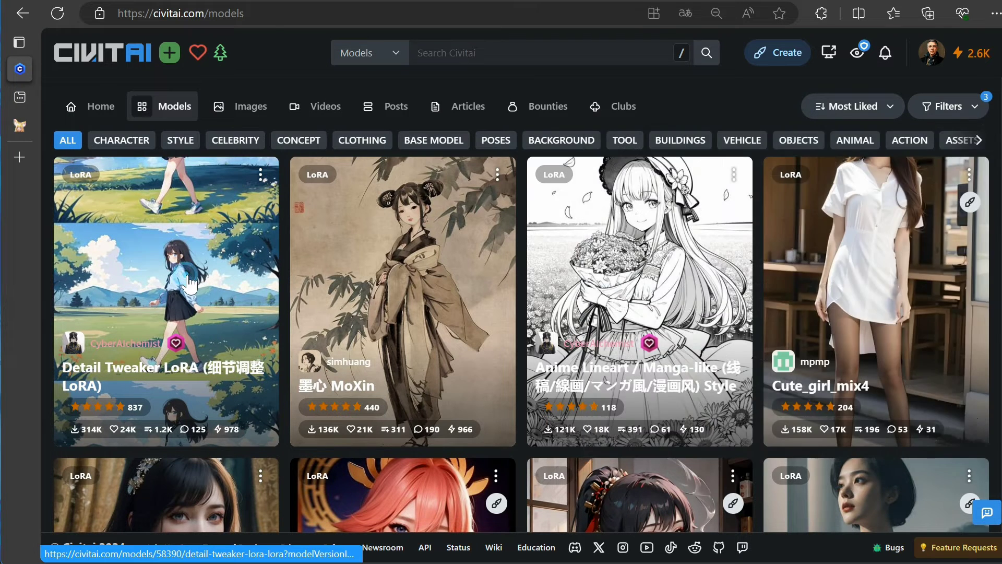
{"action": "left_click", "coordinate": [191, 284]}
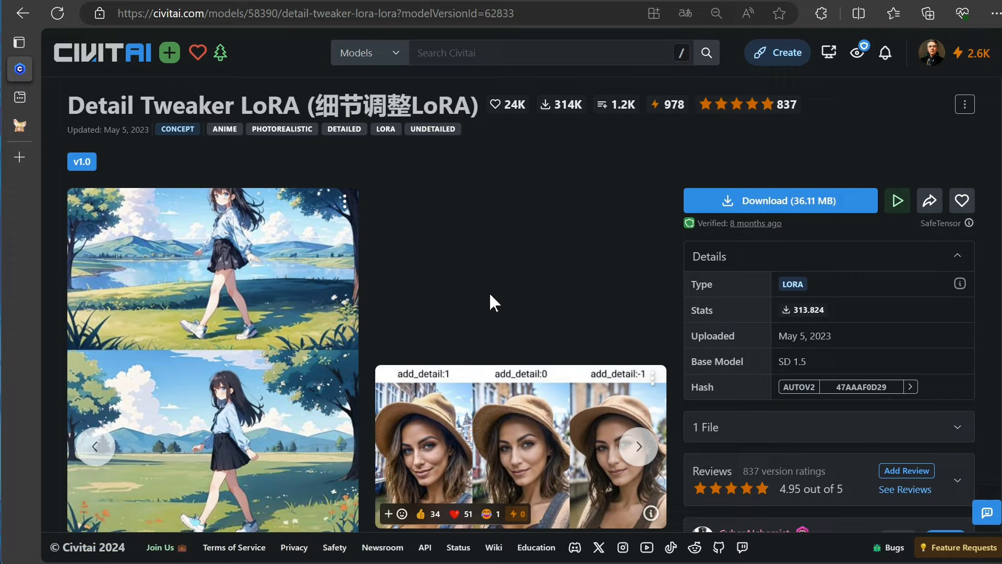
{"action": "scroll", "coordinate": [489, 291], "scroll_direction": "down", "scroll_amount": 2}
{"action": "scroll", "coordinate": [536, 322], "scroll_direction": "up", "scroll_amount": 2}
{"action": "left_click", "coordinate": [785, 199]}
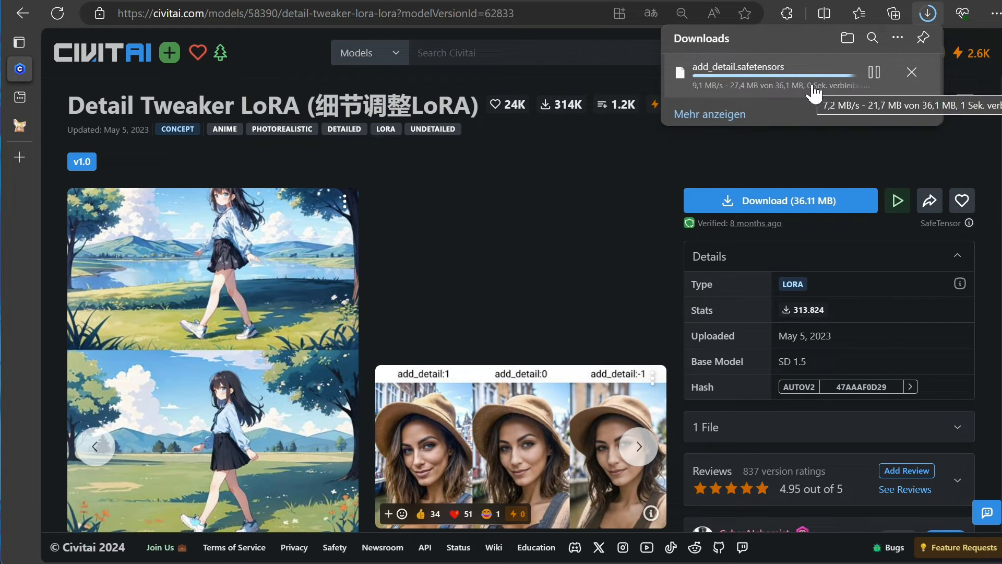
Copy add_detail.safetensors from the Downloads folder
{"action": "left_click", "coordinate": [874, 73]}
{"action": "left_click", "coordinate": [292, 127]}
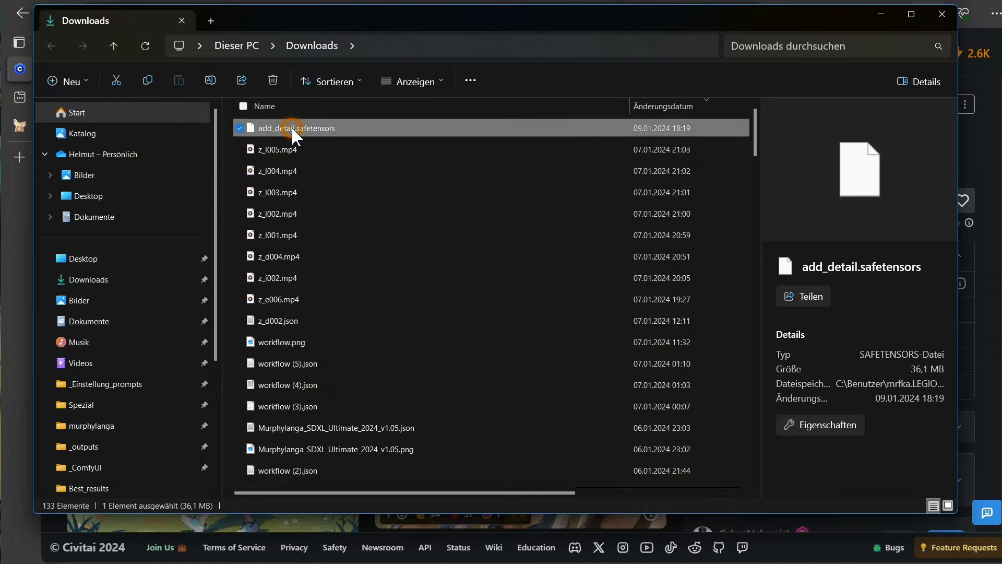
{"action": "right_click", "coordinate": [292, 127]}
{"action": "left_click", "coordinate": [307, 145]}
Paste add_detail.safetensors into ComfyUI\models\loras
{"action": "key", "text": "alt+Tab"}
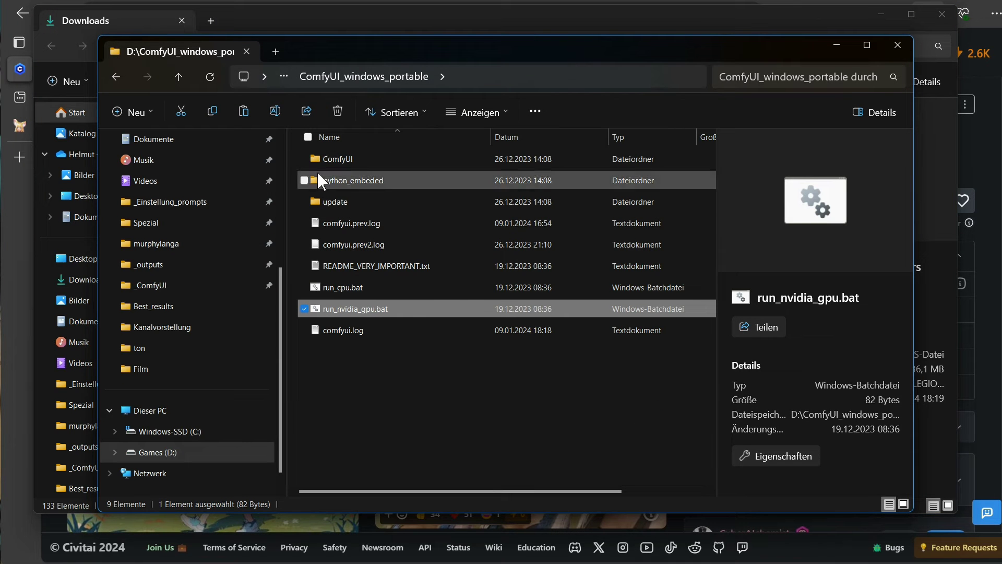
{"action": "double_click", "coordinate": [337, 160]}
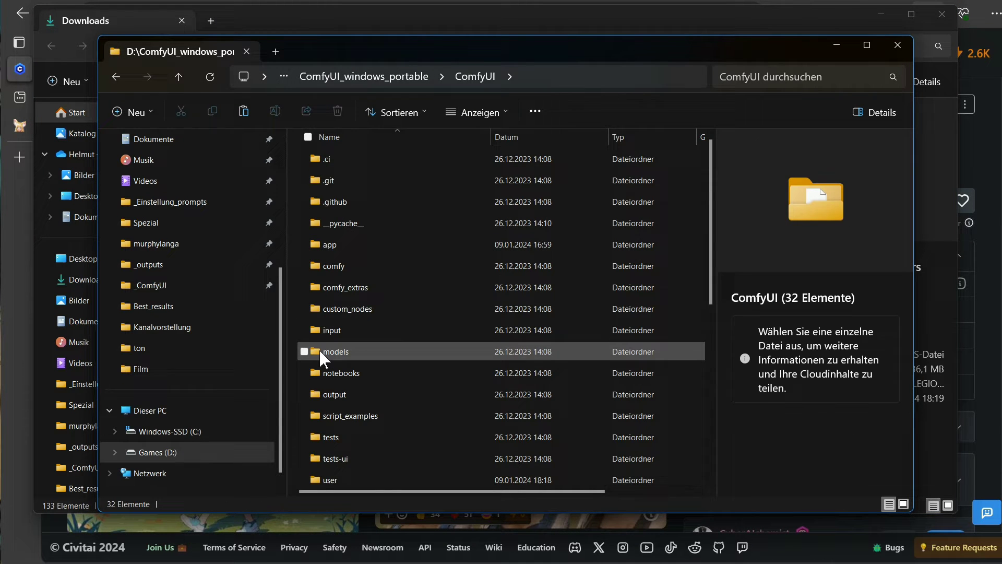
{"action": "double_click", "coordinate": [322, 350]}
{"action": "double_click", "coordinate": [326, 349]}
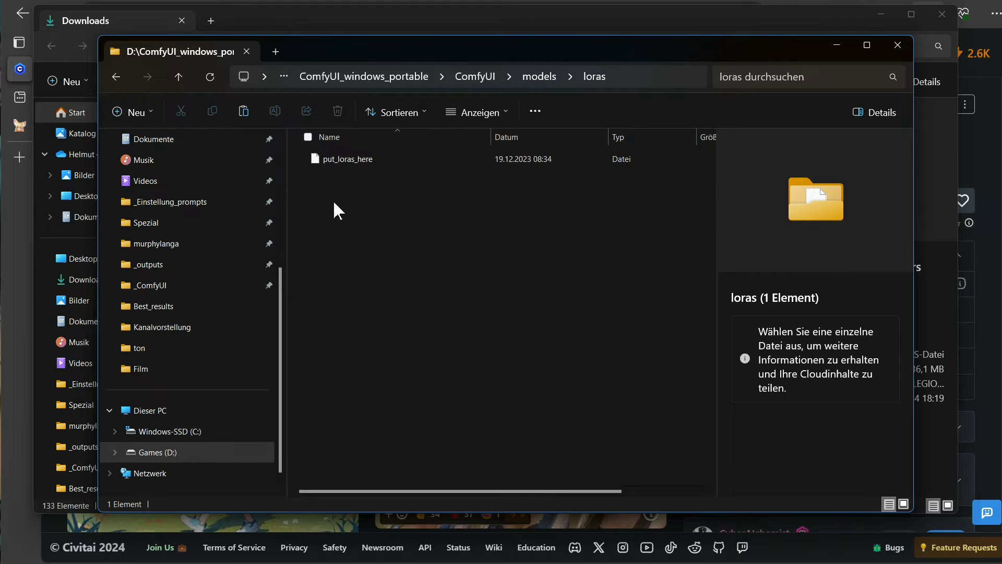
{"action": "right_click", "coordinate": [351, 201]}
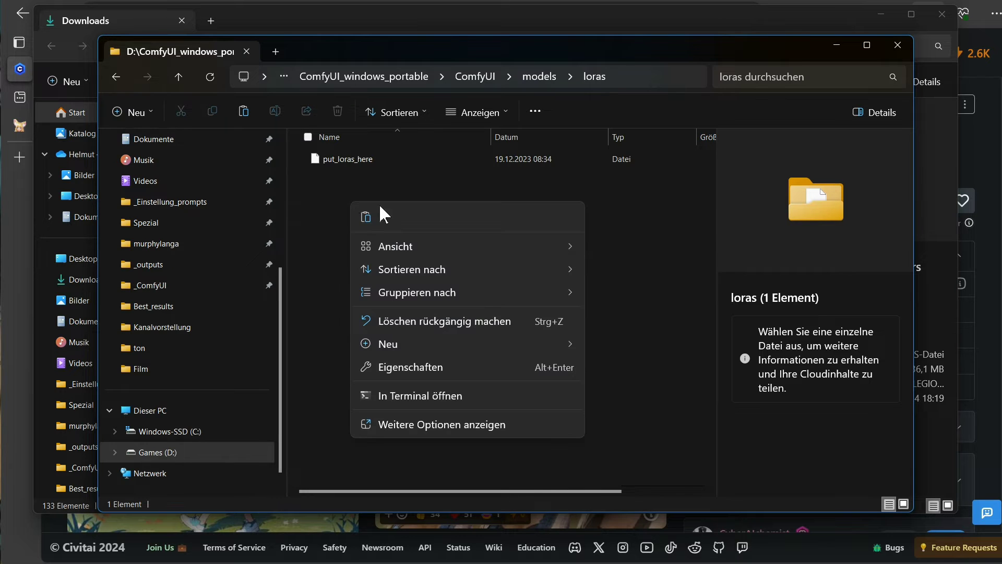
{"action": "left_click", "coordinate": [365, 216]}
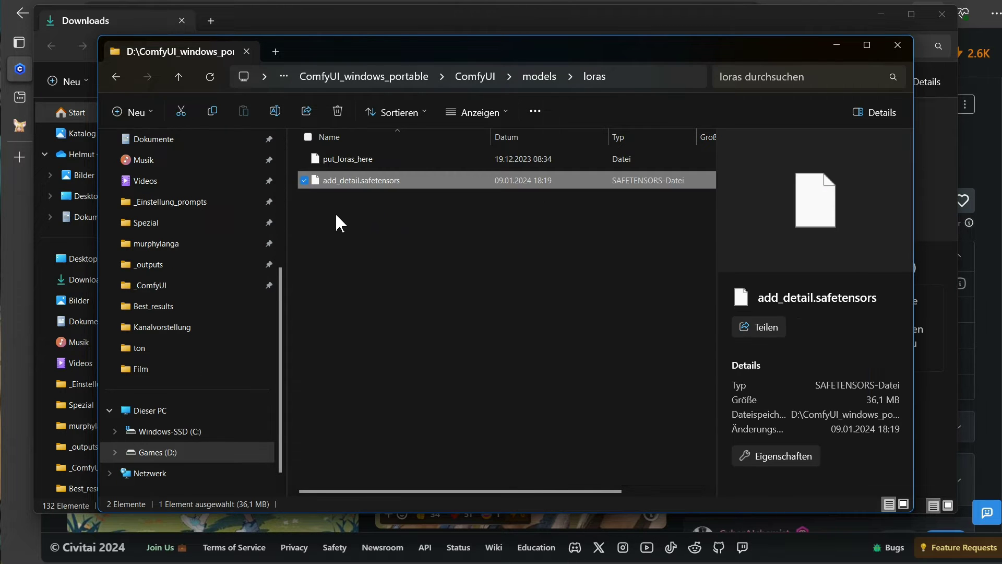
{"action": "left_click", "coordinate": [321, 210]}
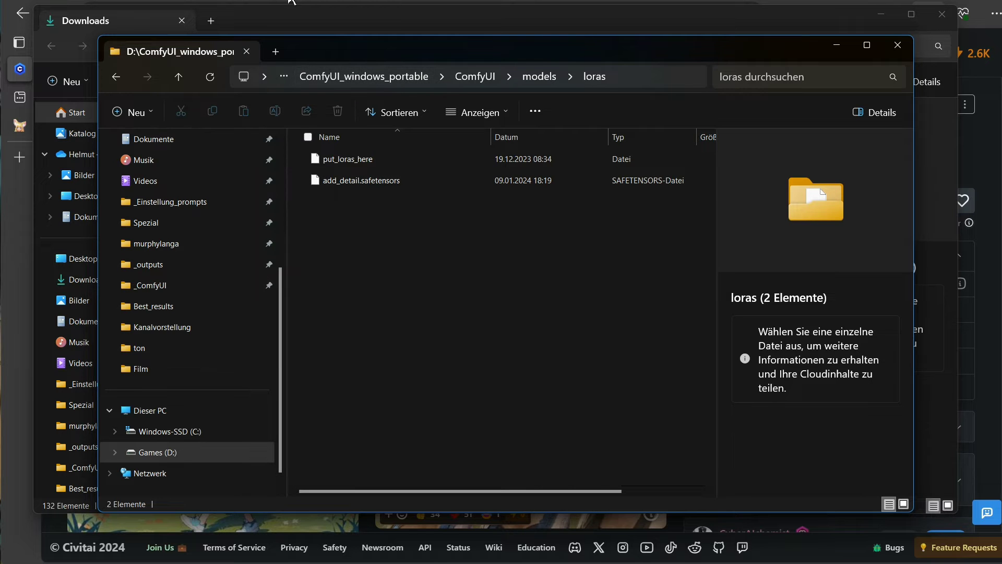
Download the MoXinV1.safetensors LoRA (144.14 MB) from Civitai's 墨心 MoXin page
{"action": "key", "text": "alt+Tab"}
{"action": "left_click", "coordinate": [214, 91]}
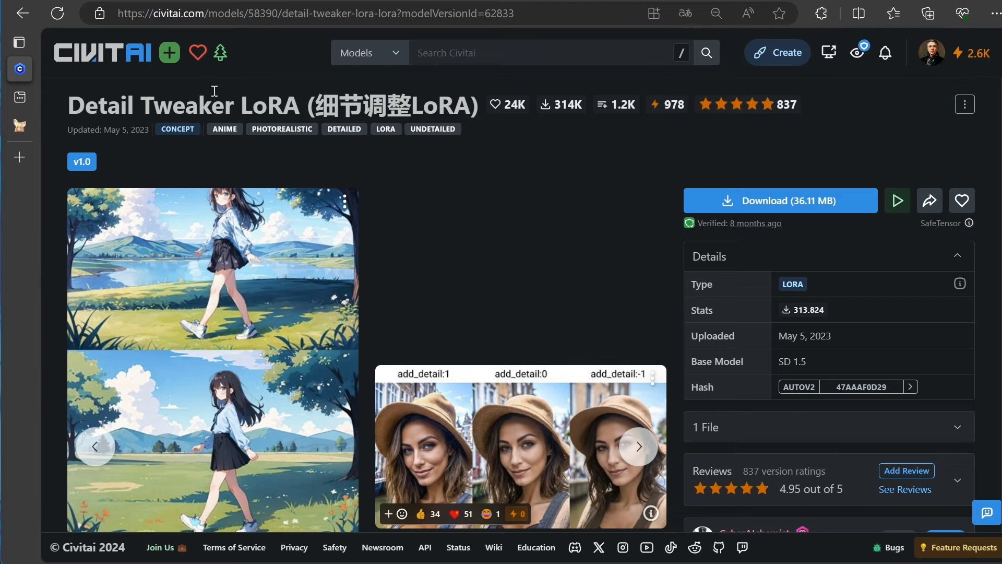
{"action": "key", "text": "alt+Left"}
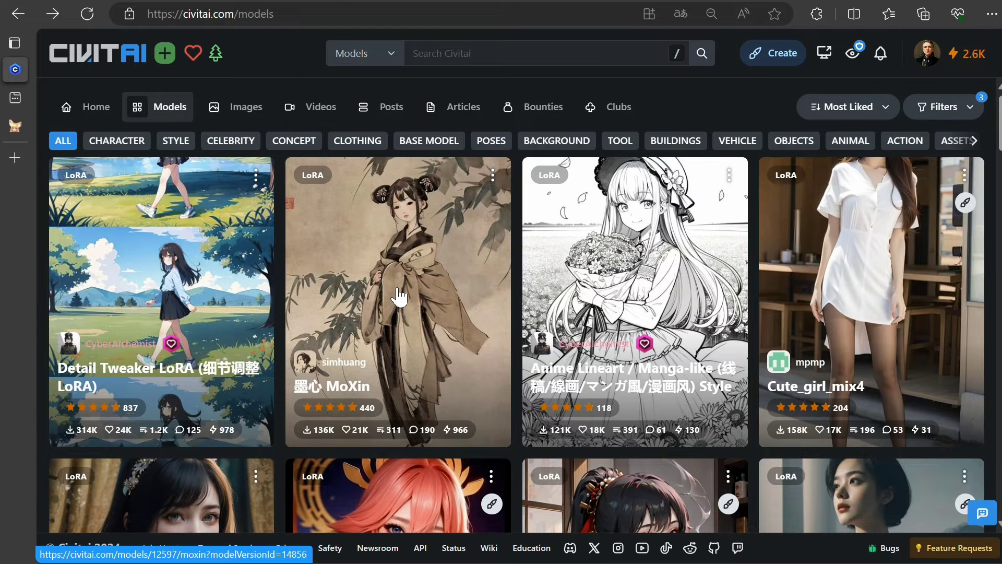
{"action": "left_click", "coordinate": [399, 298]}
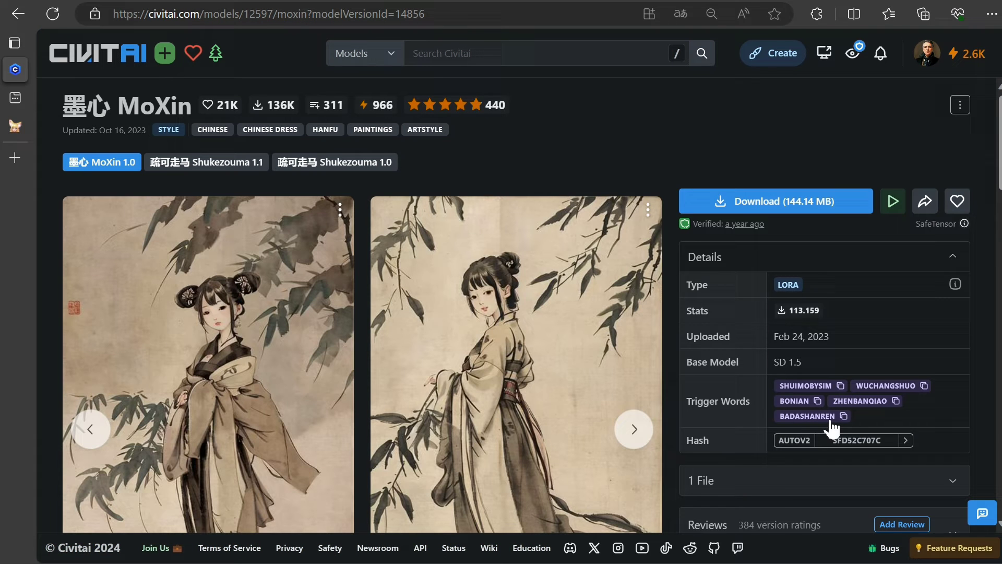
{"action": "left_click", "coordinate": [741, 202]}
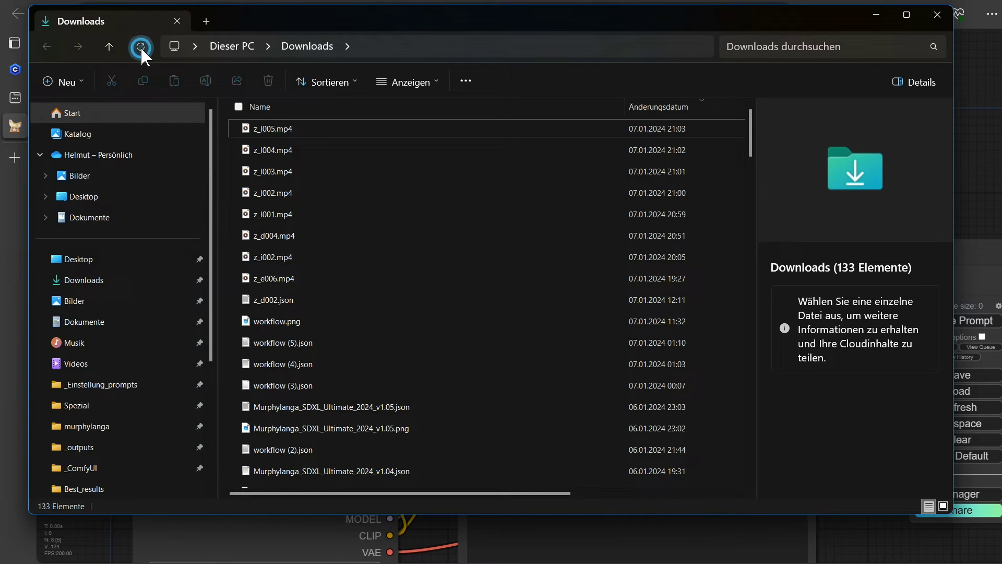
Copy MoXinV1.safetensors from Downloads and paste it into the models\loras folder
{"action": "left_click", "coordinate": [139, 46]}
{"action": "left_click", "coordinate": [256, 128]}
{"action": "right_click", "coordinate": [256, 135]}
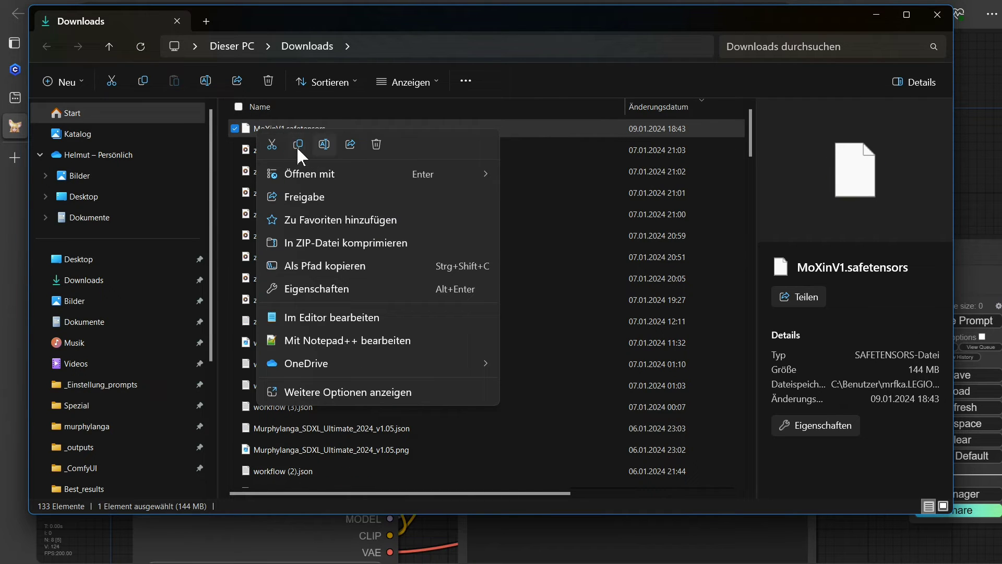
{"action": "left_click", "coordinate": [297, 145]}
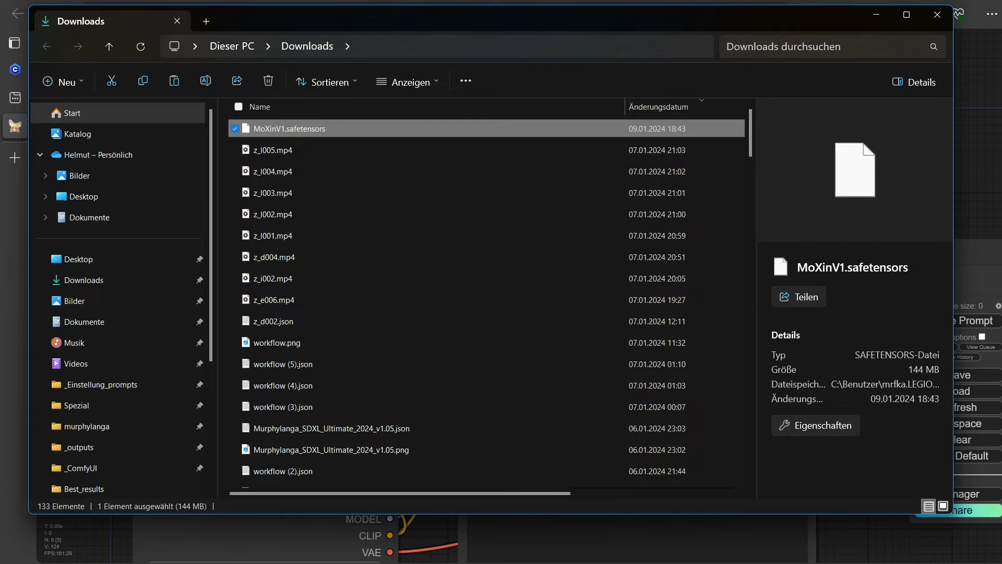
{"action": "key", "text": "alt+Tab"}
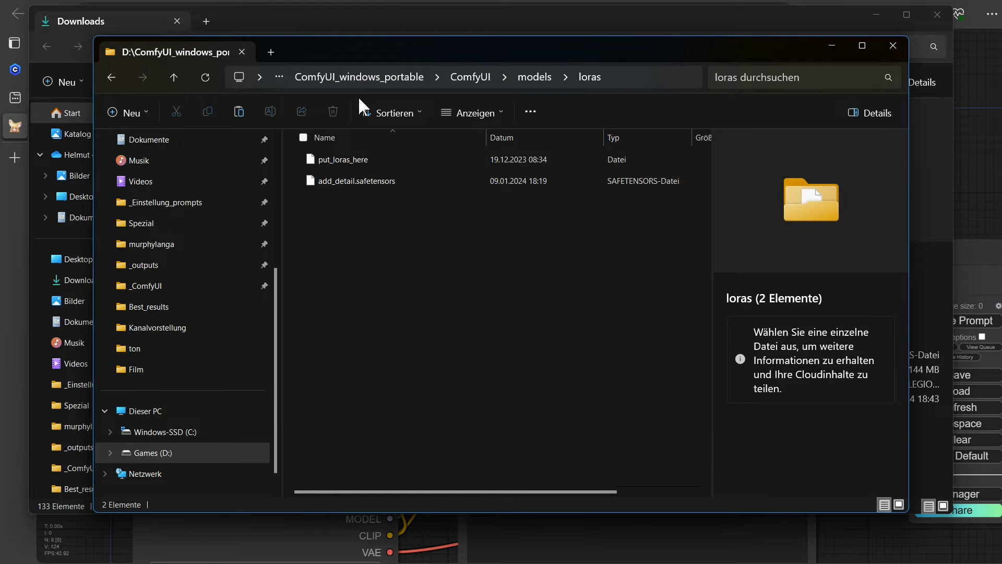
{"action": "right_click", "coordinate": [362, 234]}
{"action": "left_click", "coordinate": [380, 246]}
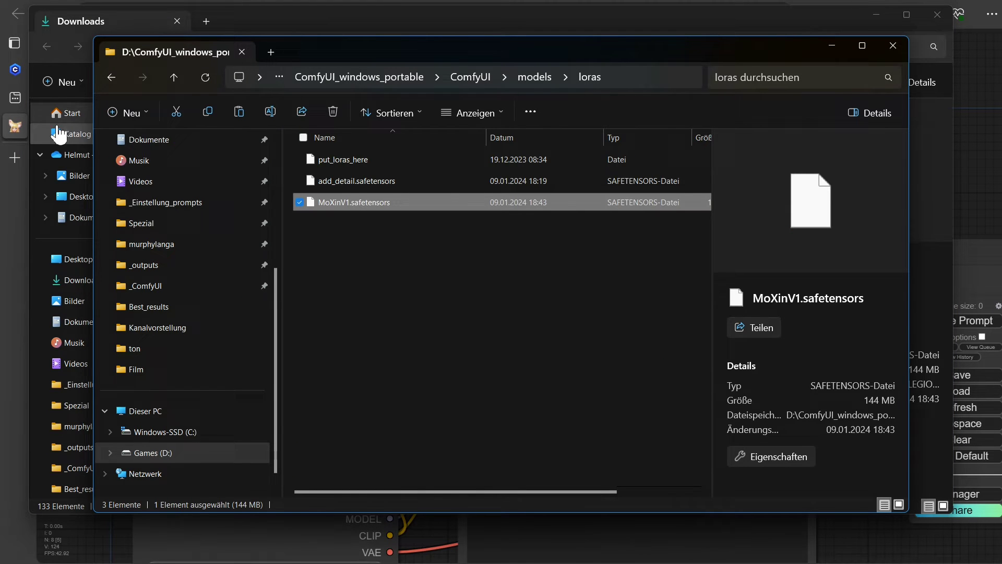
{"action": "left_click", "coordinate": [15, 126]}
Refresh the LoRA list and set the Load LoRA node's lora_name to MoXinV1.safetensors
{"action": "left_click", "coordinate": [959, 407]}
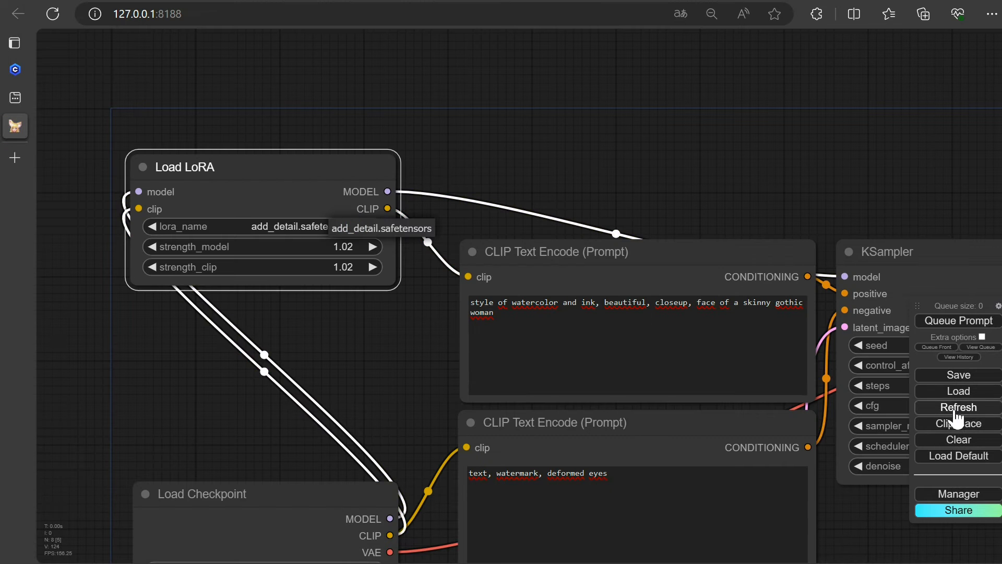
{"action": "left_click", "coordinate": [623, 130]}
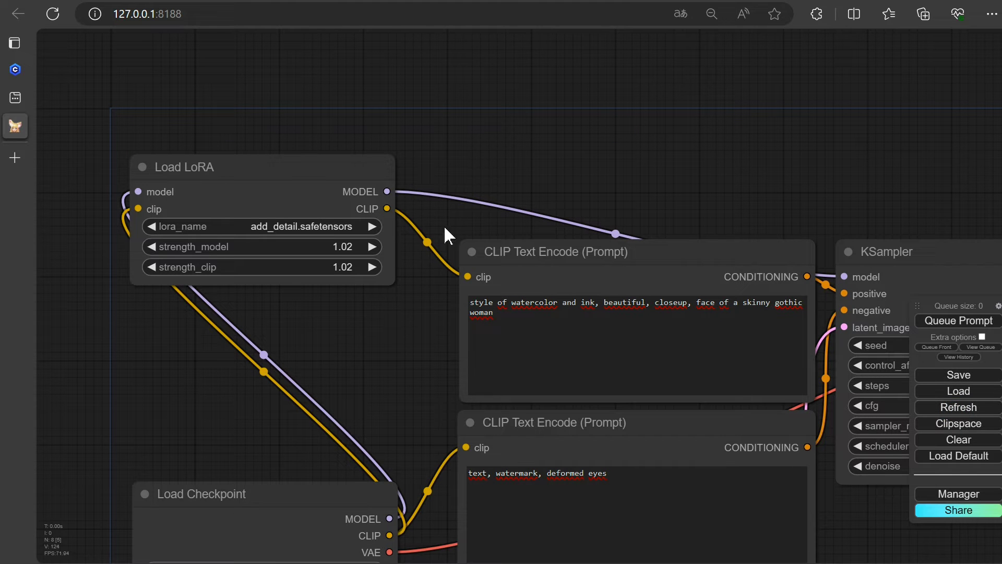
{"action": "left_click", "coordinate": [331, 230]}
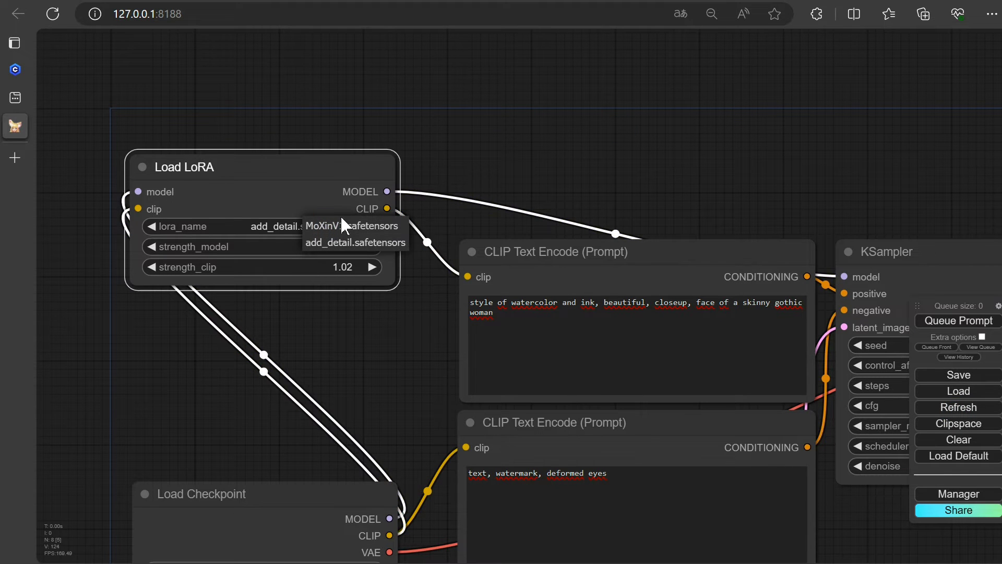
{"action": "left_click", "coordinate": [342, 226]}
{"action": "scroll", "coordinate": [660, 168], "scroll_direction": "down", "scroll_amount": 3}
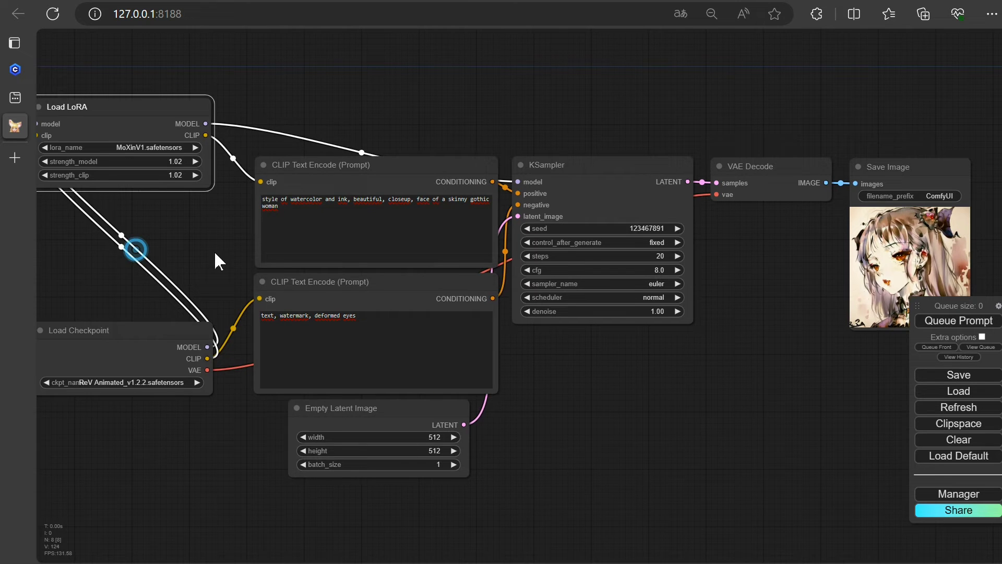
{"action": "left_click_drag", "start_coordinate": [214, 251], "coordinate": [254, 256]}
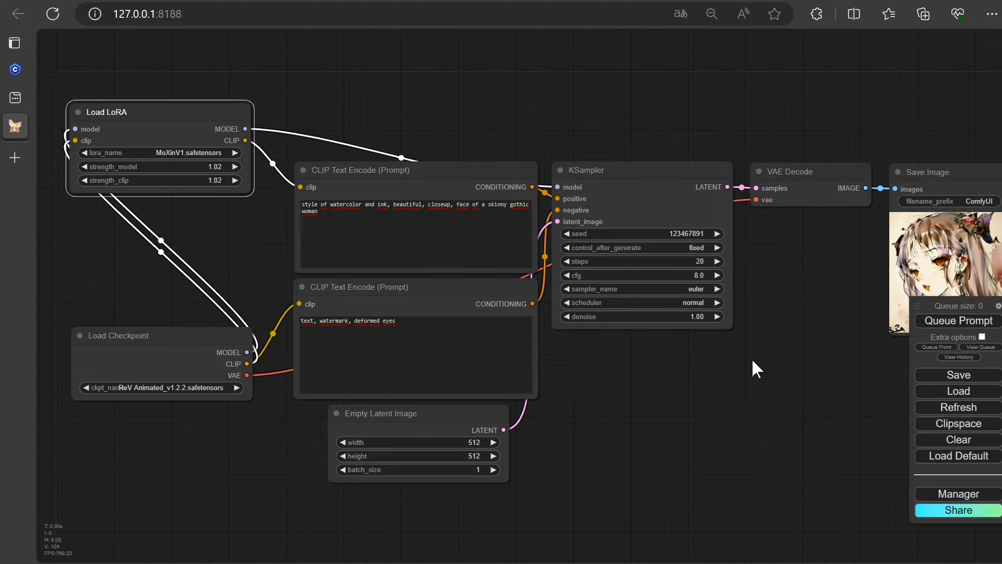
{"action": "scroll", "coordinate": [752, 360], "scroll_direction": "up", "scroll_amount": 1}
Copy MoXin's trigger word ZHENBANQIAO from its Civitai page
{"action": "left_click", "coordinate": [15, 69]}
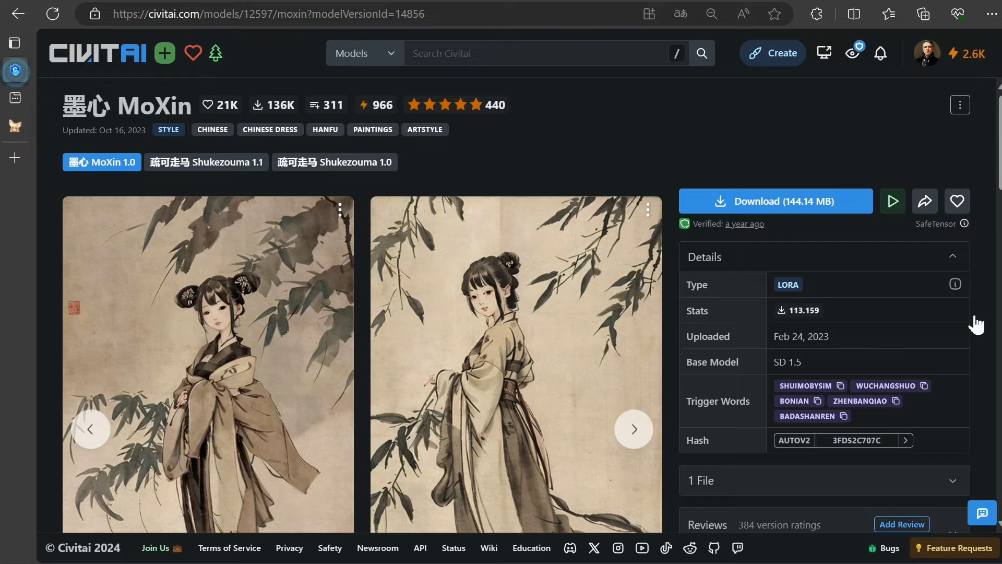
{"action": "left_click", "coordinate": [896, 400]}
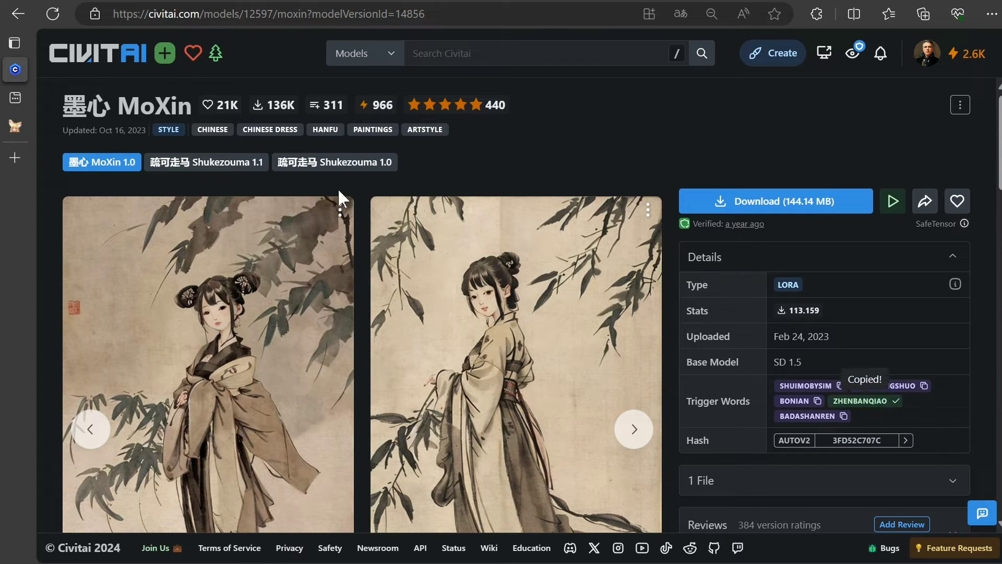
{"action": "left_click", "coordinate": [77, 133]}
Append ', zhenbanqiao' to the positive prompt and render a new portrait
{"action": "left_click", "coordinate": [311, 201]}
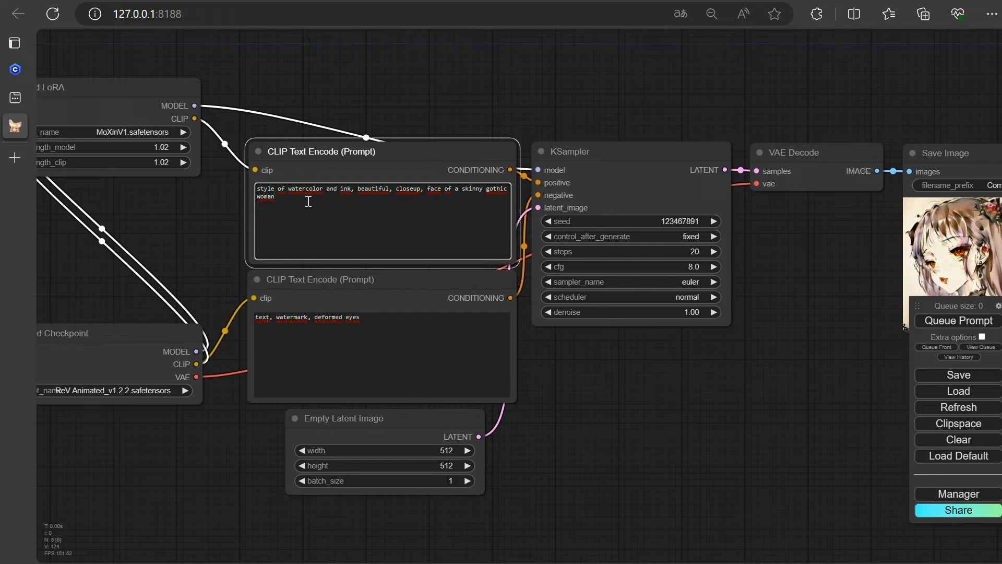
{"action": "type", "text": ","}
{"action": "key", "text": "ctrl+v"}
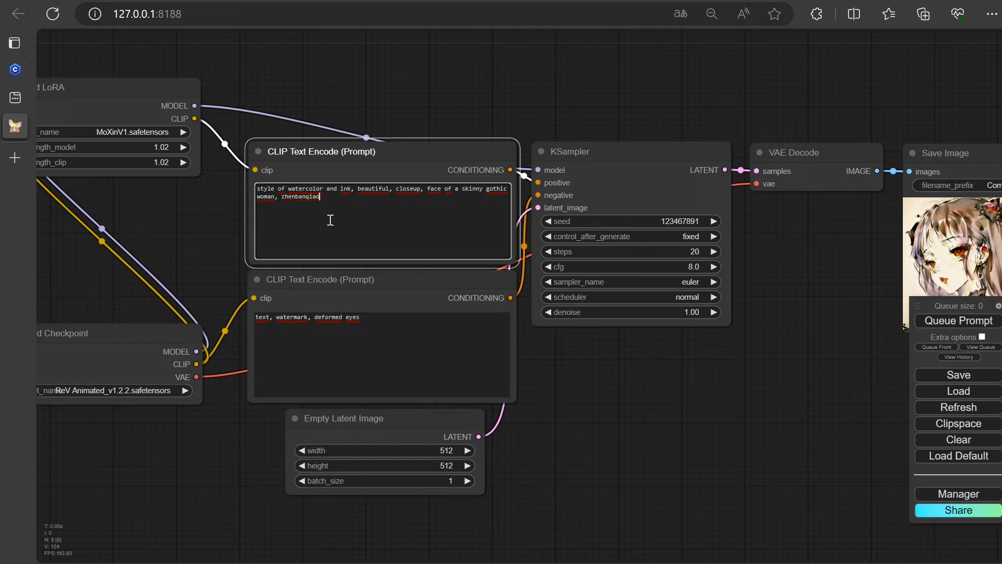
{"action": "left_click", "coordinate": [942, 327]}
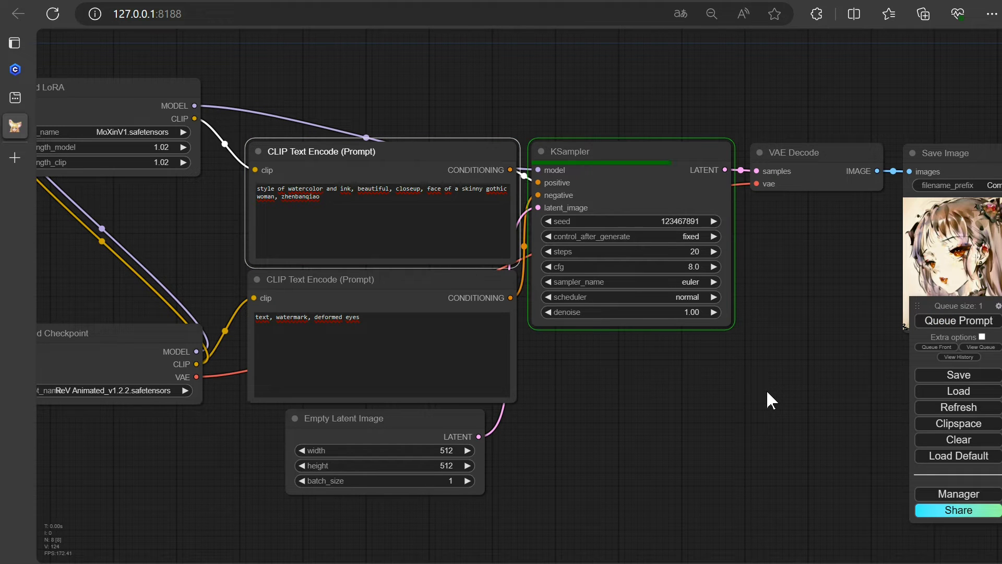
{"action": "left_click_drag", "start_coordinate": [767, 393], "coordinate": [506, 399]}
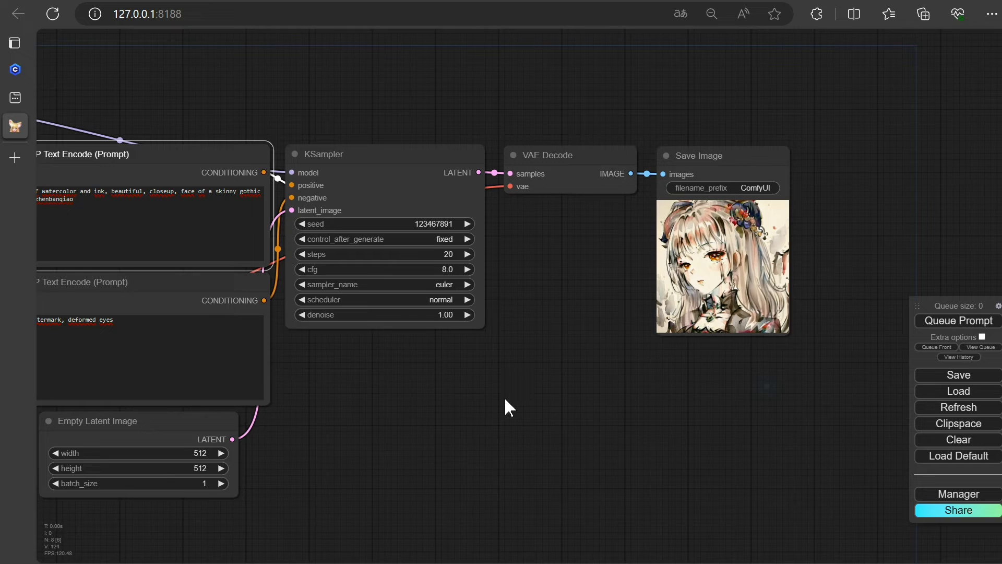
{"action": "scroll", "coordinate": [726, 373], "scroll_direction": "up", "scroll_amount": 10}
{"action": "left_click_drag", "start_coordinate": [708, 363], "coordinate": [609, 555]}
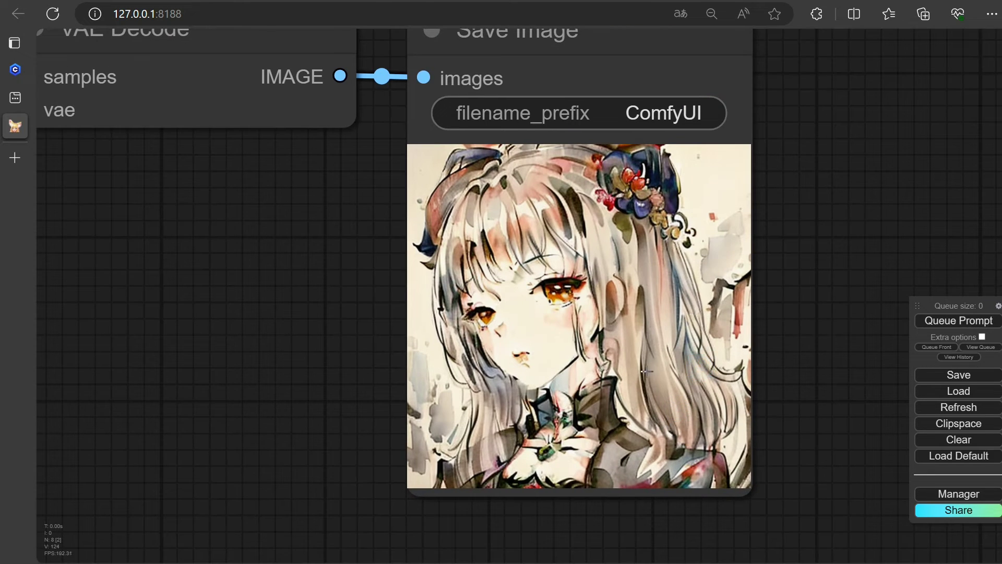
{"action": "scroll", "coordinate": [592, 343], "scroll_direction": "up", "scroll_amount": 2}
{"action": "scroll", "coordinate": [443, 350], "scroll_direction": "down", "scroll_amount": 12}
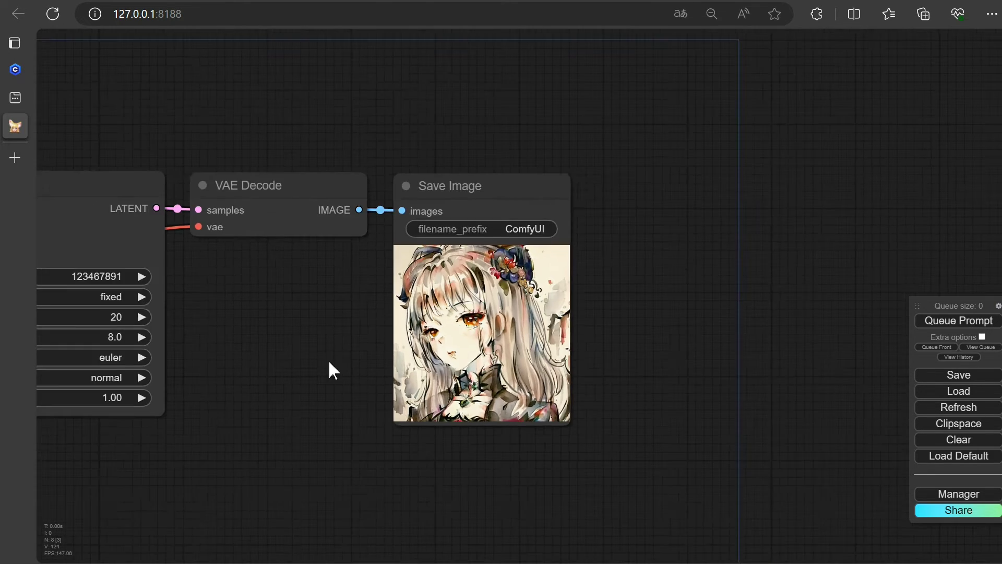
Lower the MoXin LoRA strength_model to 0.15
{"action": "left_click_drag", "start_coordinate": [267, 428], "coordinate": [765, 418]}
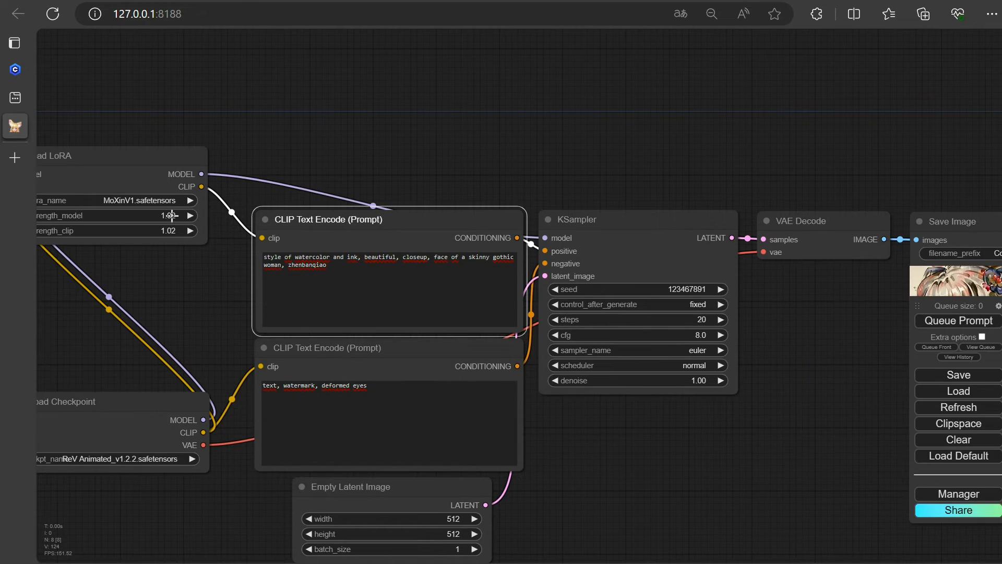
{"action": "mouse_move", "coordinate": [172, 216]}
{"action": "left_mouse_down"}
{"action": "mouse_move", "coordinate": [116, 218]}
{"action": "mouse_move", "coordinate": [164, 226]}
{"action": "left_mouse_up"}
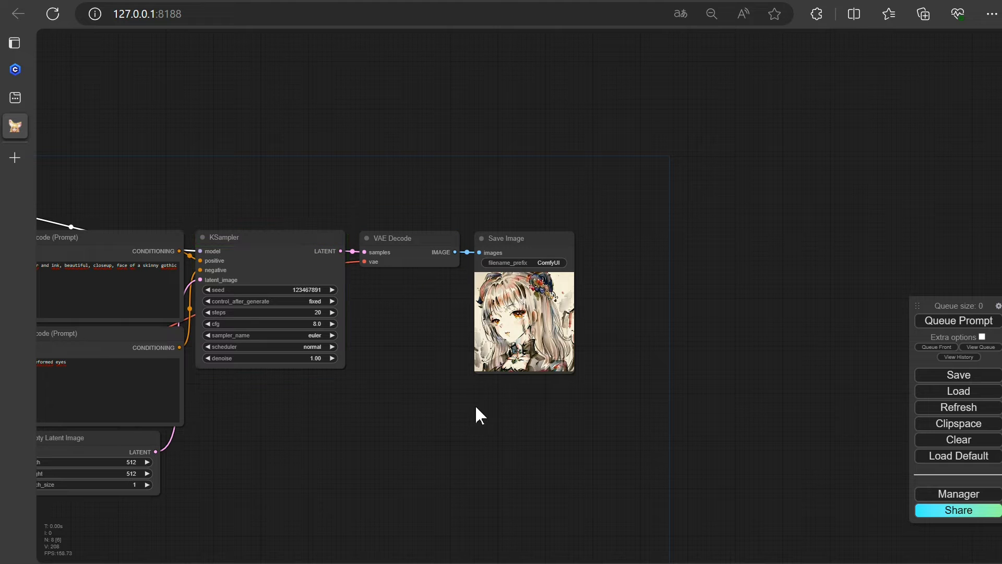
{"action": "scroll", "coordinate": [475, 410], "scroll_direction": "up", "scroll_amount": 6}
{"action": "scroll", "coordinate": [476, 405], "scroll_direction": "up", "scroll_amount": 3}
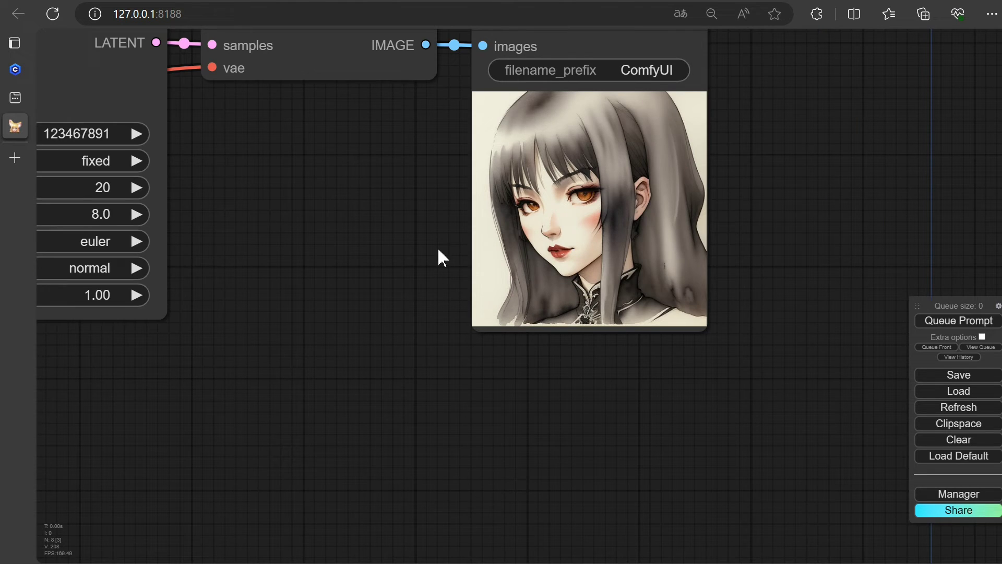
{"action": "scroll", "coordinate": [307, 360], "scroll_direction": "down", "scroll_amount": 5}
Set the MoXin LoRA strength_model from 0.15 to 0.38 and queue a new portrait
{"action": "left_click_drag", "start_coordinate": [278, 399], "coordinate": [675, 407]}
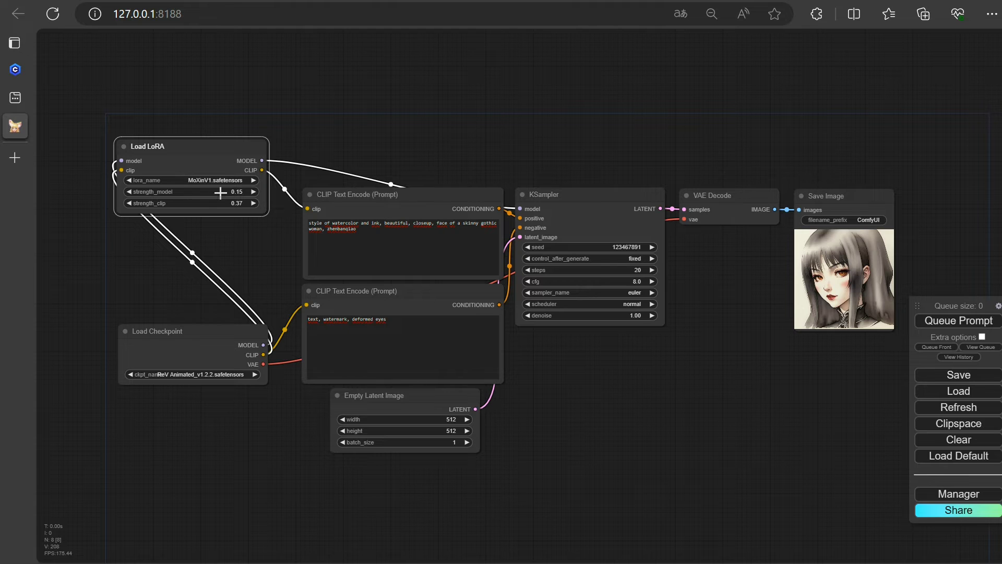
{"action": "left_click_drag", "start_coordinate": [220, 193], "coordinate": [233, 192]}
{"action": "left_click", "coordinate": [945, 327]}
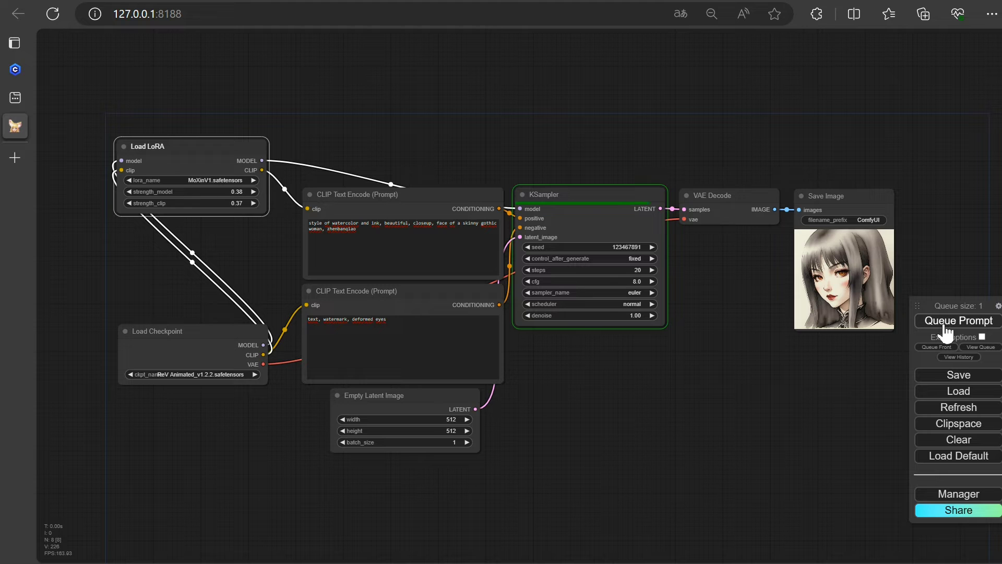
{"action": "scroll", "coordinate": [790, 326], "scroll_direction": "up", "scroll_amount": 5}
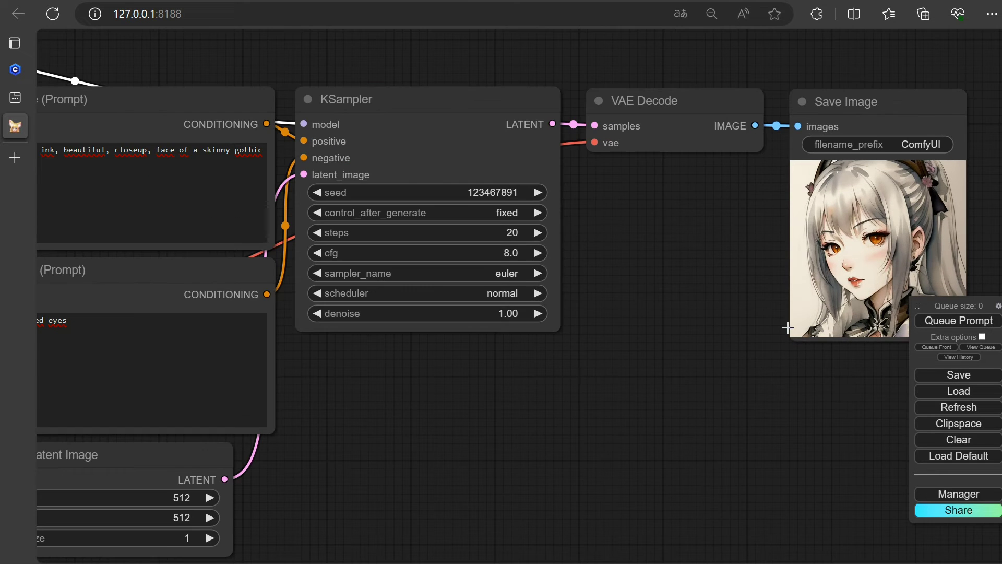
{"action": "scroll", "coordinate": [662, 433], "scroll_direction": "down", "scroll_amount": 3}
{"action": "left_click_drag", "start_coordinate": [528, 412], "coordinate": [701, 441]}
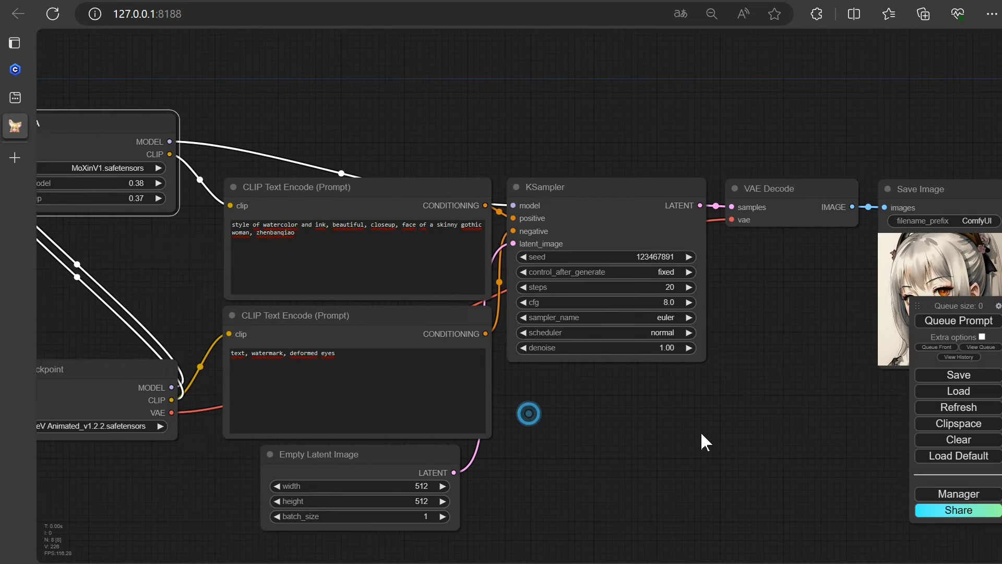
Clone the Load LoRA node, feed it the first LoRA's MODEL/CLIP, and route its outputs to KSampler and prompt
{"action": "scroll", "coordinate": [349, 277], "scroll_direction": "up", "scroll_amount": 2}
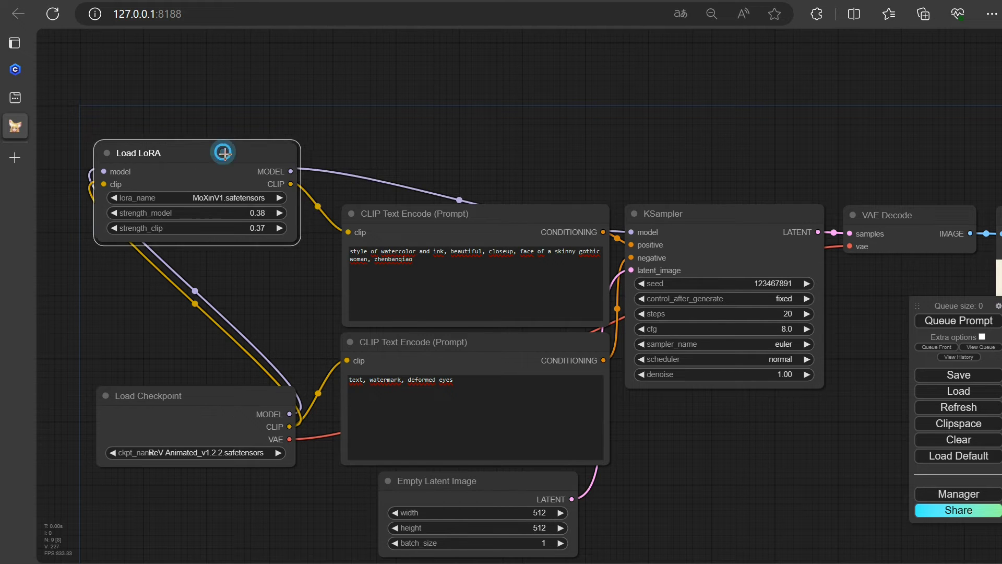
{"action": "left_click_drag", "start_coordinate": [224, 152], "coordinate": [467, 74]}
{"action": "left_click_drag", "start_coordinate": [294, 168], "coordinate": [346, 92]}
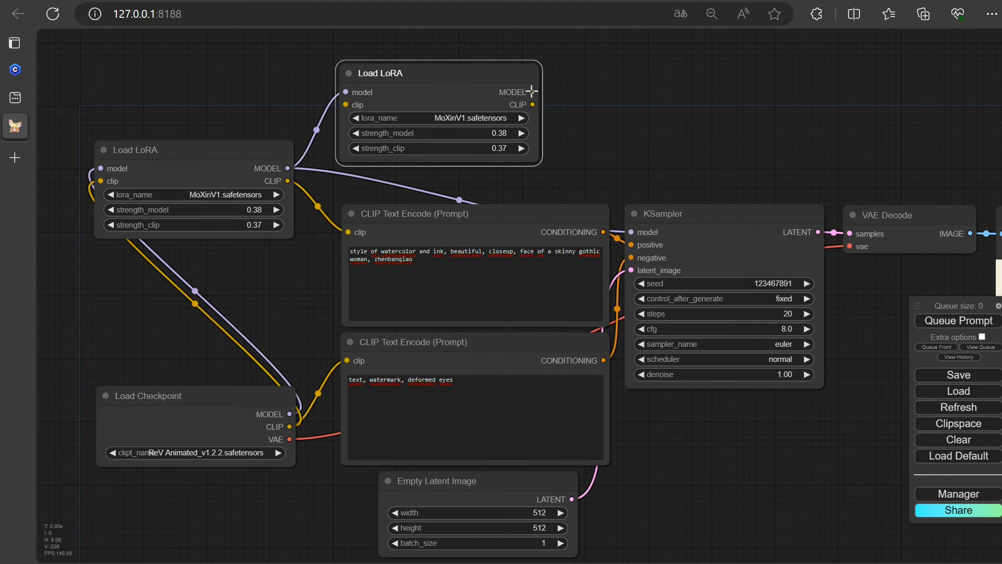
{"action": "left_click_drag", "start_coordinate": [532, 92], "coordinate": [632, 232]}
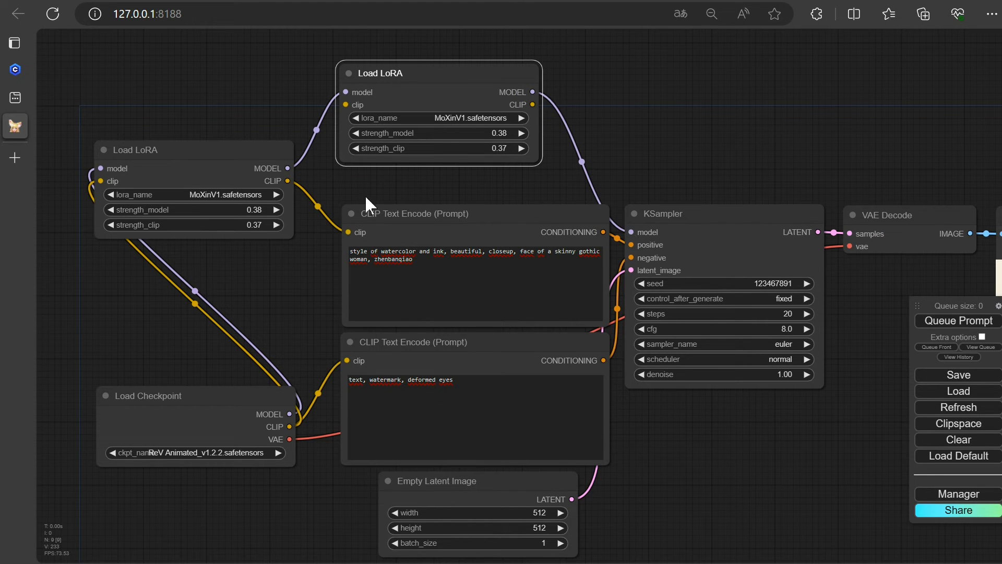
{"action": "left_click_drag", "start_coordinate": [287, 182], "coordinate": [345, 104]}
{"action": "left_click_drag", "start_coordinate": [530, 104], "coordinate": [635, 250]}
Set the second LoRA to add_detail.safetensors with model strength 0.57
{"action": "left_click", "coordinate": [451, 118]}
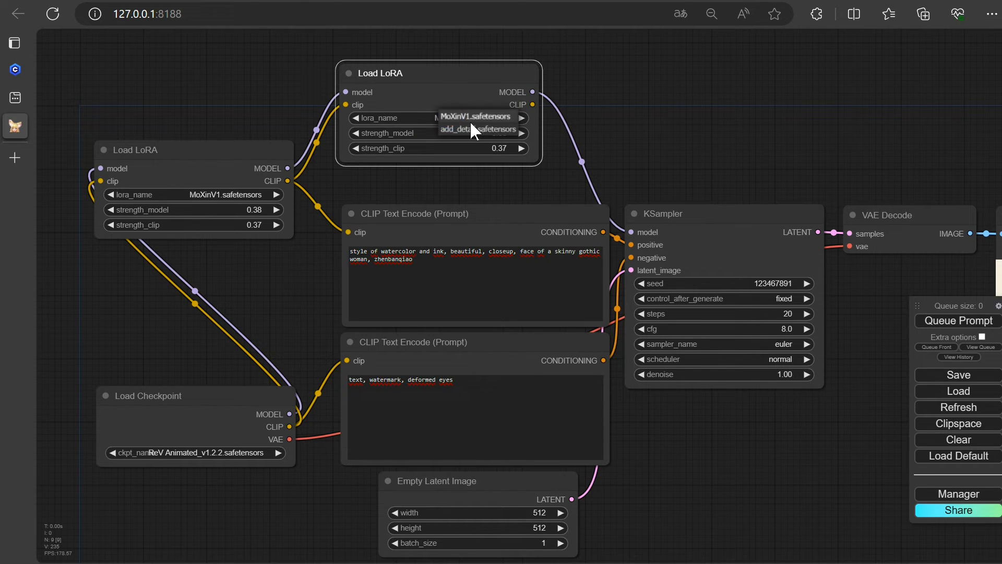
{"action": "left_click", "coordinate": [470, 130]}
{"action": "left_click_drag", "start_coordinate": [479, 134], "coordinate": [489, 135]}
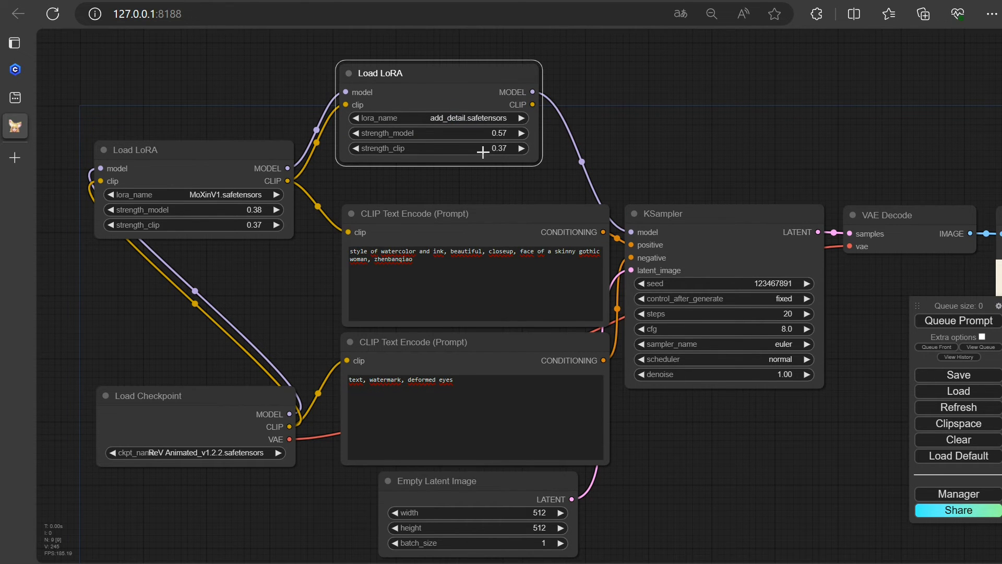
Render a portrait with the detail LoRA and add a copy of the Save Image node
{"action": "left_click_drag", "start_coordinate": [768, 426], "coordinate": [451, 392]}
{"action": "scroll", "coordinate": [448, 392], "scroll_direction": "up", "scroll_amount": 2}
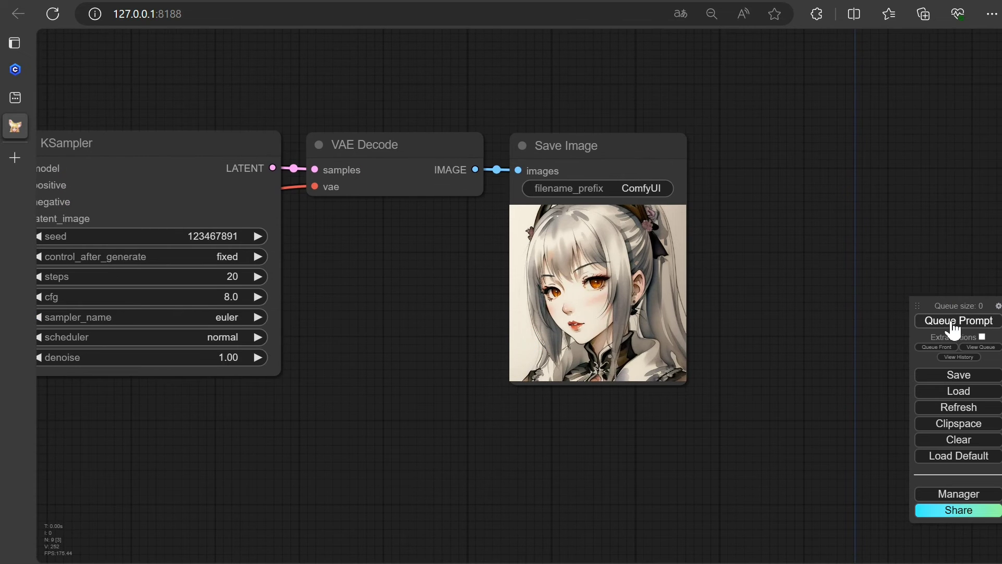
{"action": "left_click", "coordinate": [952, 323]}
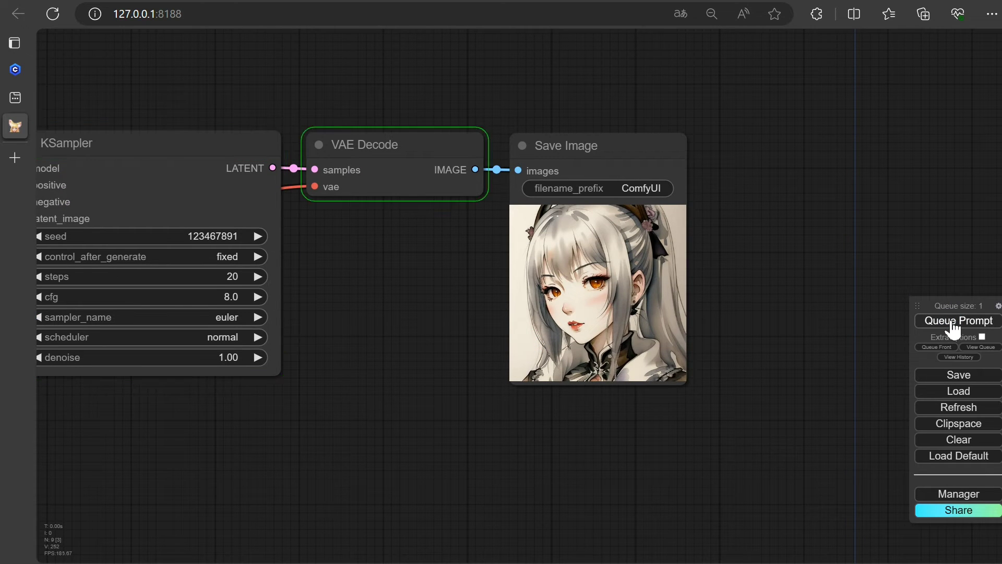
{"action": "scroll", "coordinate": [649, 324], "scroll_direction": "up", "scroll_amount": 7}
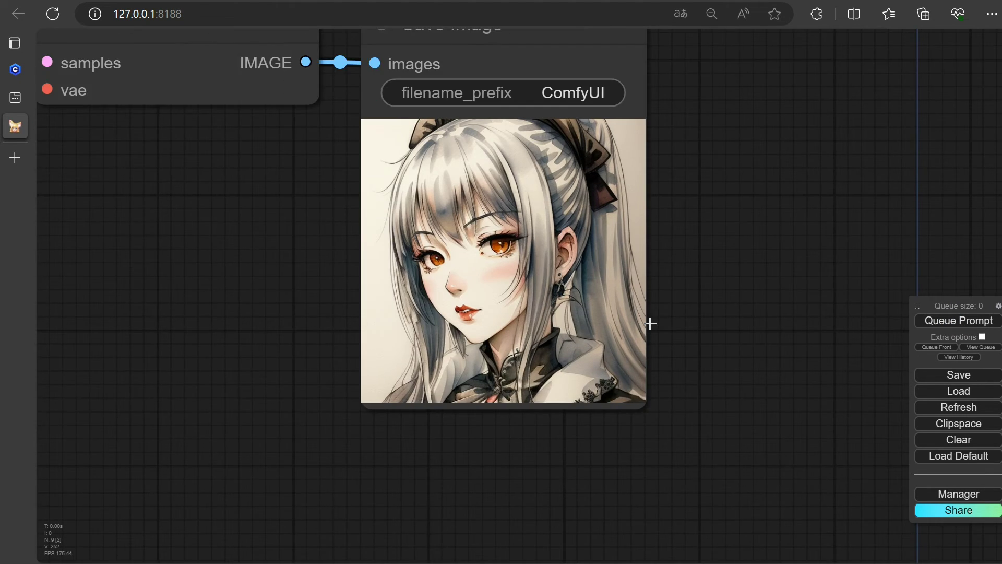
{"action": "scroll", "coordinate": [651, 324], "scroll_direction": "down", "scroll_amount": 6}
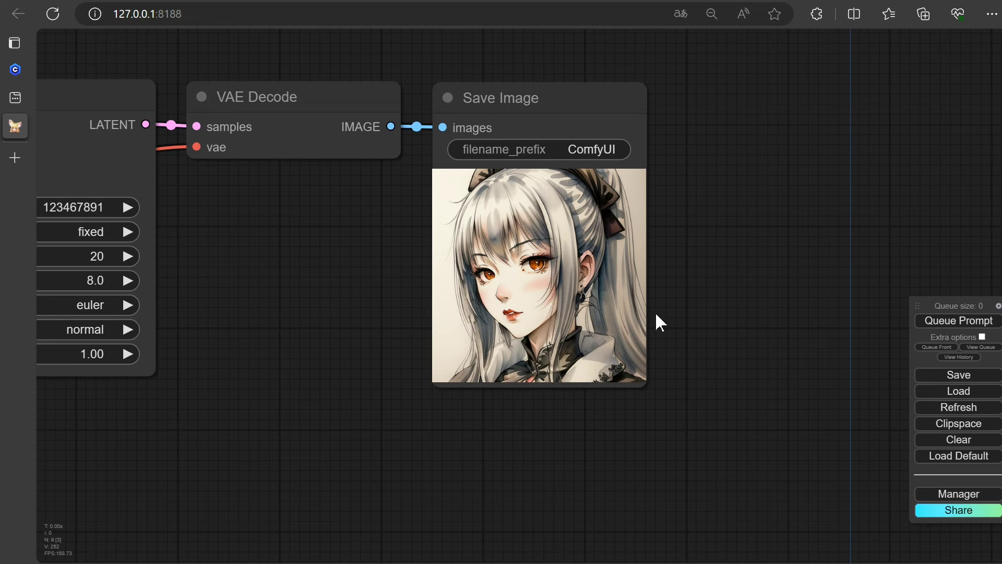
{"action": "mouse_move", "coordinate": [569, 105]}
{"action": "left_mouse_down"}
{"action": "mouse_move", "coordinate": [588, 96]}
{"action": "mouse_move", "coordinate": [803, 102]}
{"action": "left_mouse_up"}
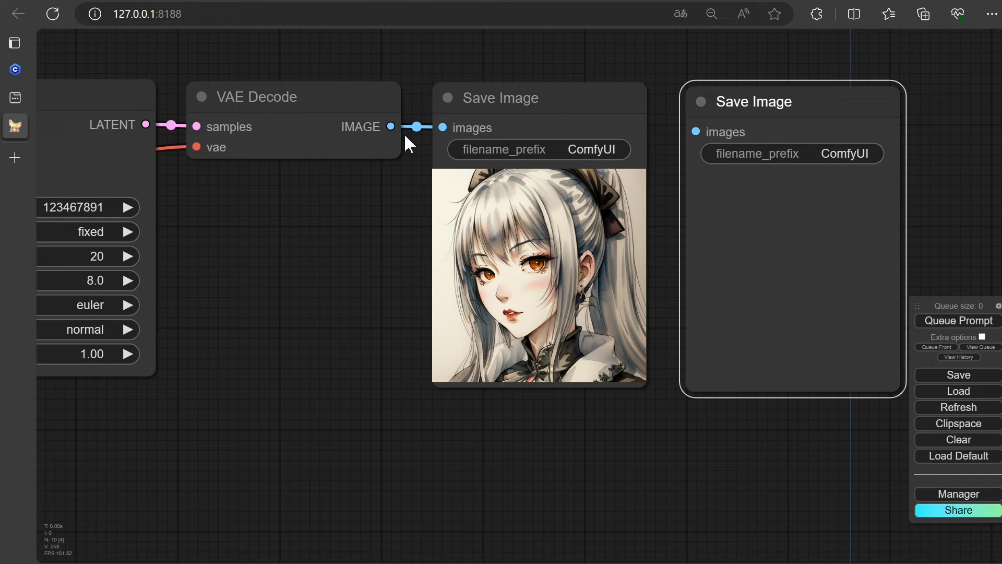
Connect VAE Decode IMAGE to the new Save Image and unplug the old Save Image
{"action": "left_click_drag", "start_coordinate": [391, 127], "coordinate": [696, 131]}
{"action": "left_click_drag", "start_coordinate": [551, 120], "coordinate": [577, 201]}
{"action": "left_click_drag", "start_coordinate": [468, 208], "coordinate": [396, 215]}
{"action": "left_click_drag", "start_coordinate": [566, 180], "coordinate": [546, 182]}
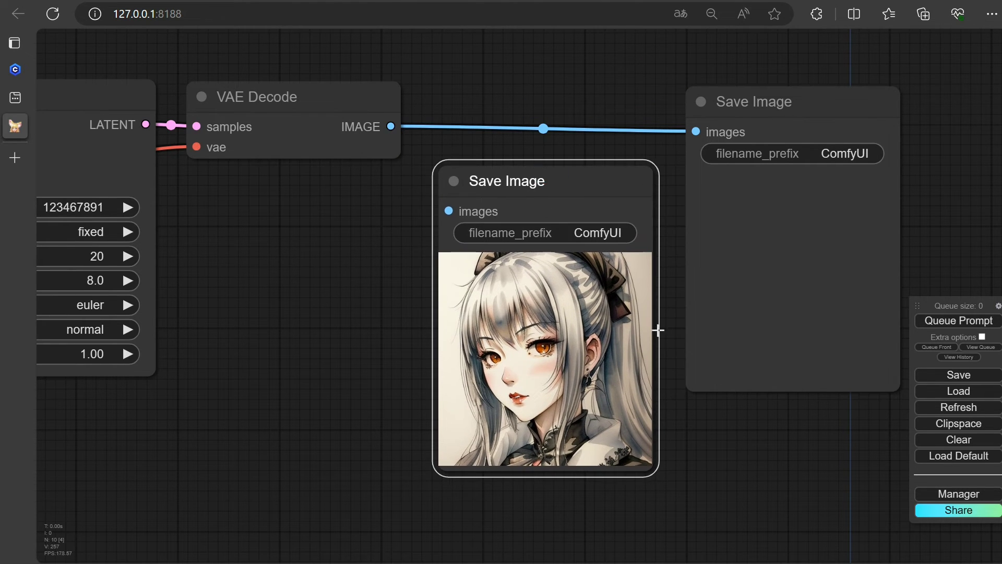
{"action": "scroll", "coordinate": [658, 330], "scroll_direction": "down", "scroll_amount": 5}
Queue a render and check the server console log for the validation error
{"action": "left_click", "coordinate": [947, 323]}
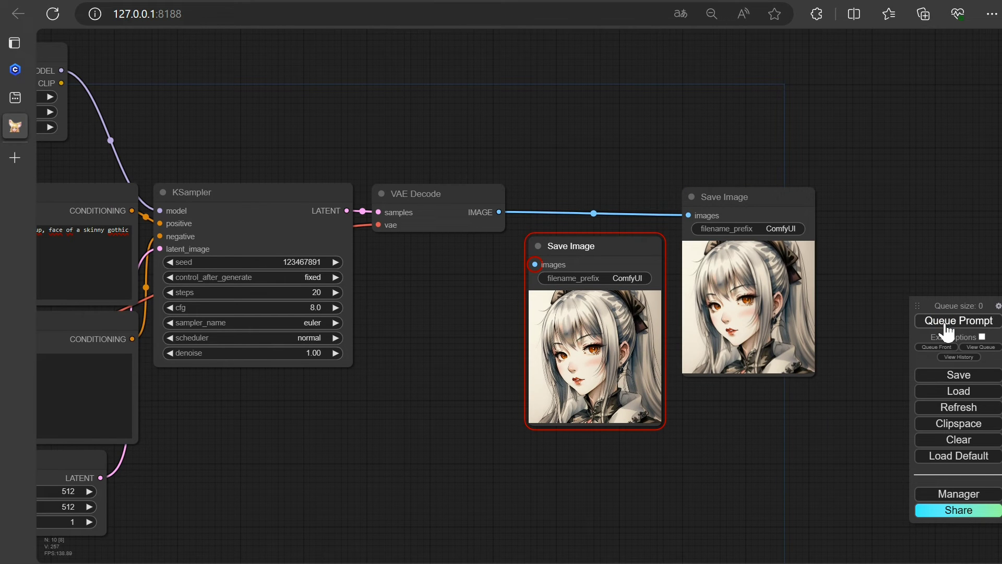
{"action": "scroll", "coordinate": [766, 407], "scroll_direction": "up", "scroll_amount": 5}
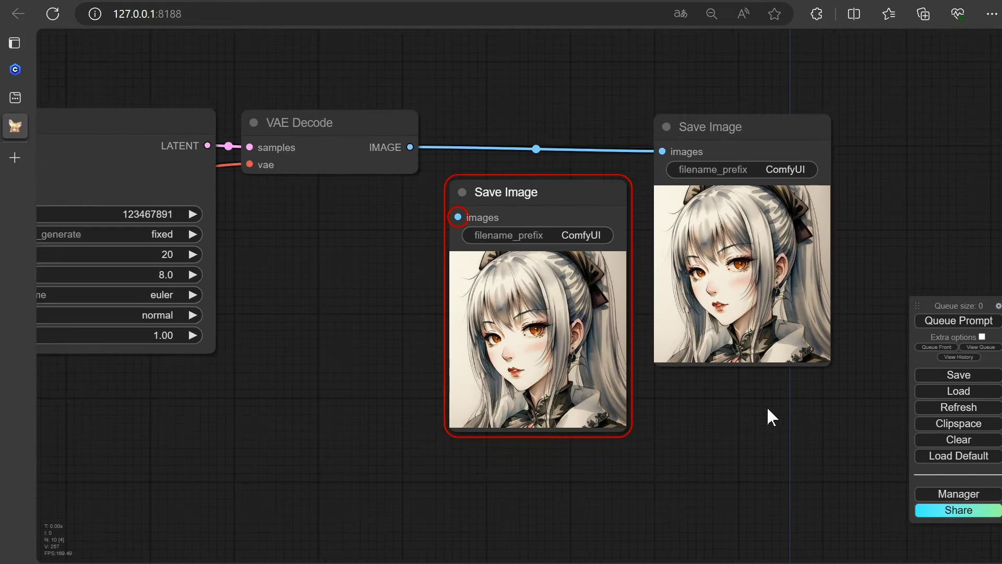
{"action": "scroll", "coordinate": [334, 342], "scroll_direction": "down", "scroll_amount": 4}
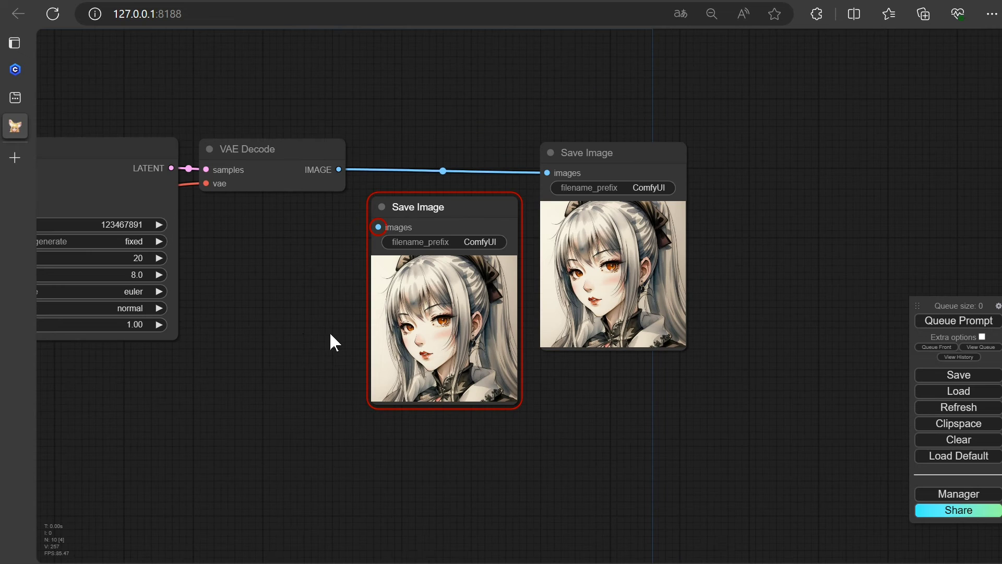
{"action": "left_click_drag", "start_coordinate": [269, 342], "coordinate": [446, 380]}
{"action": "scroll", "coordinate": [444, 381], "scroll_direction": "down", "scroll_amount": 3}
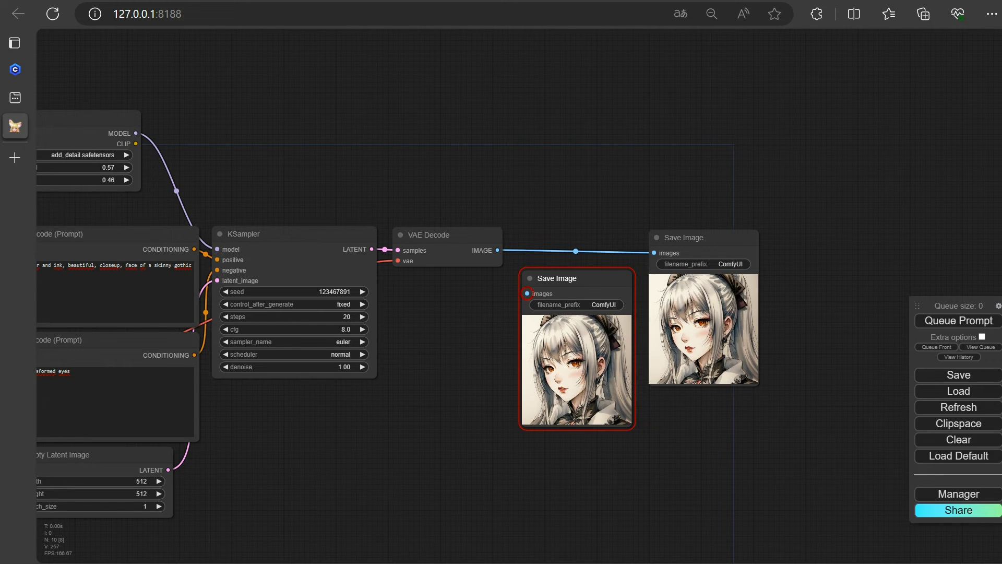
{"action": "key", "text": "alt+Tab"}
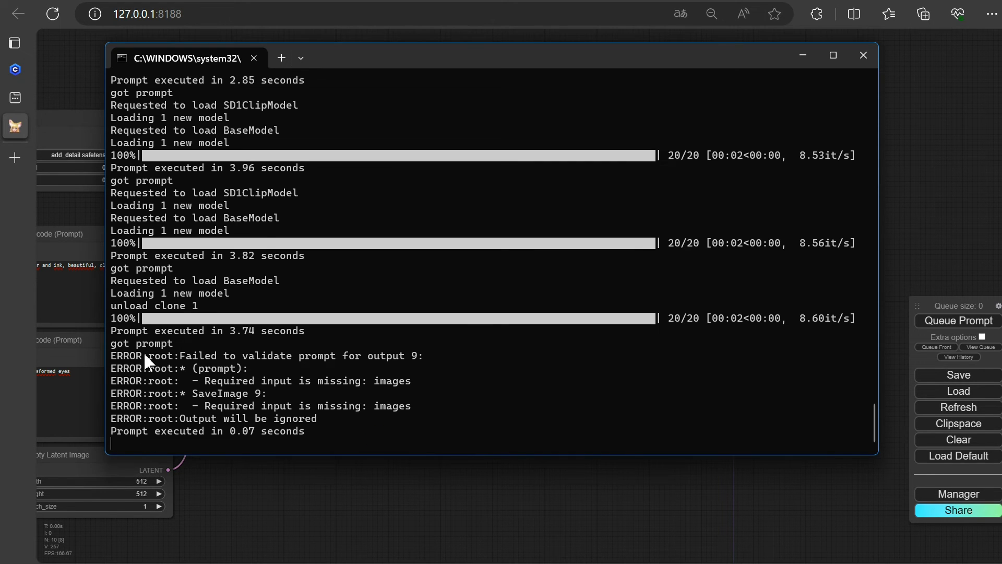
{"action": "left_click", "coordinate": [493, 534]}
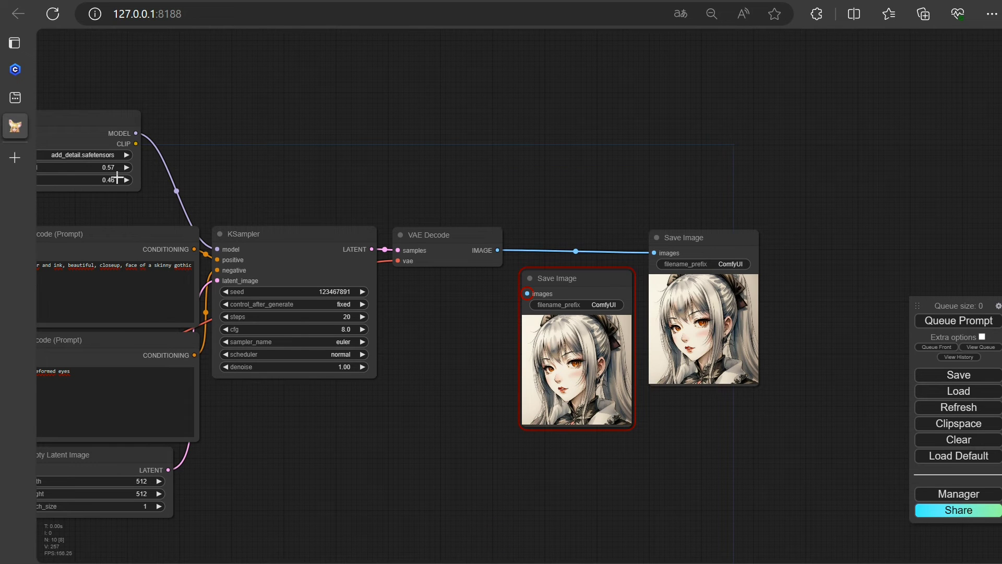
Raise the detail LoRA strength to 0.90 and render a portrait beside the detached earlier one
{"action": "scroll", "coordinate": [117, 177], "scroll_direction": "up", "scroll_amount": 5}
{"action": "mouse_move", "coordinate": [104, 168]}
{"action": "left_mouse_down"}
{"action": "mouse_move", "coordinate": [80, 170]}
{"action": "mouse_move", "coordinate": [94, 173]}
{"action": "left_mouse_up"}
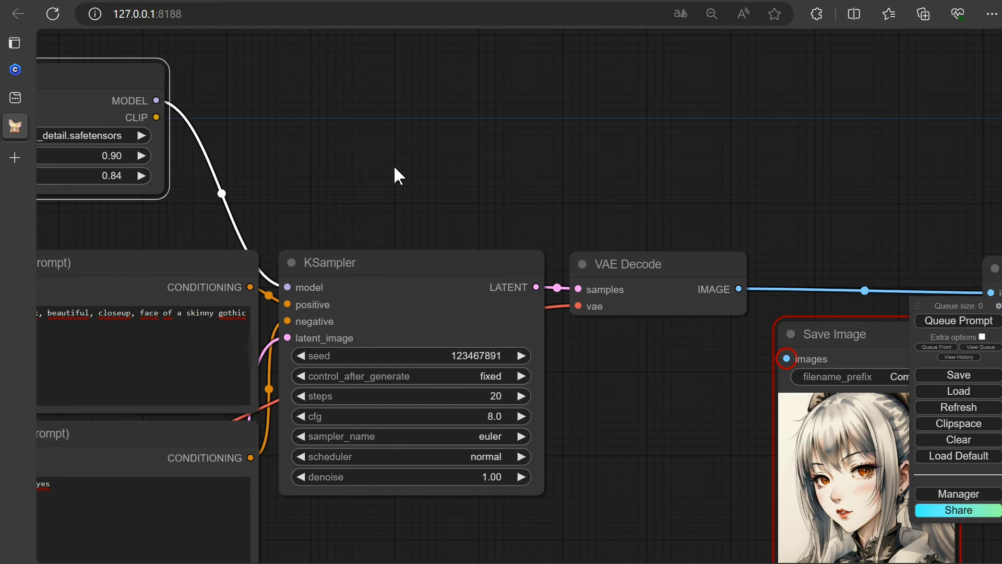
{"action": "scroll", "coordinate": [600, 198], "scroll_direction": "down", "scroll_amount": 10}
{"action": "scroll", "coordinate": [387, 184], "scroll_direction": "up", "scroll_amount": 8}
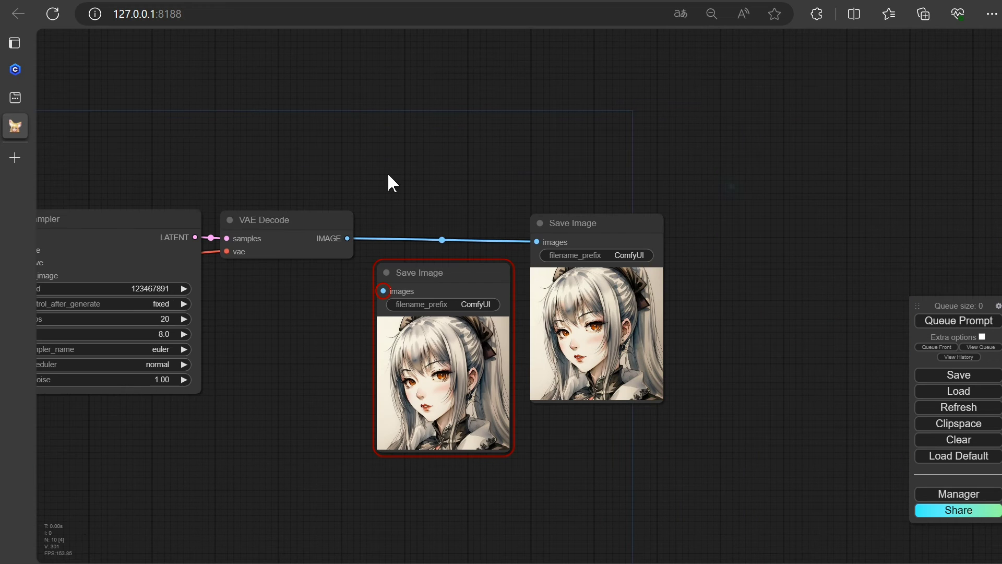
{"action": "left_click", "coordinate": [963, 325]}
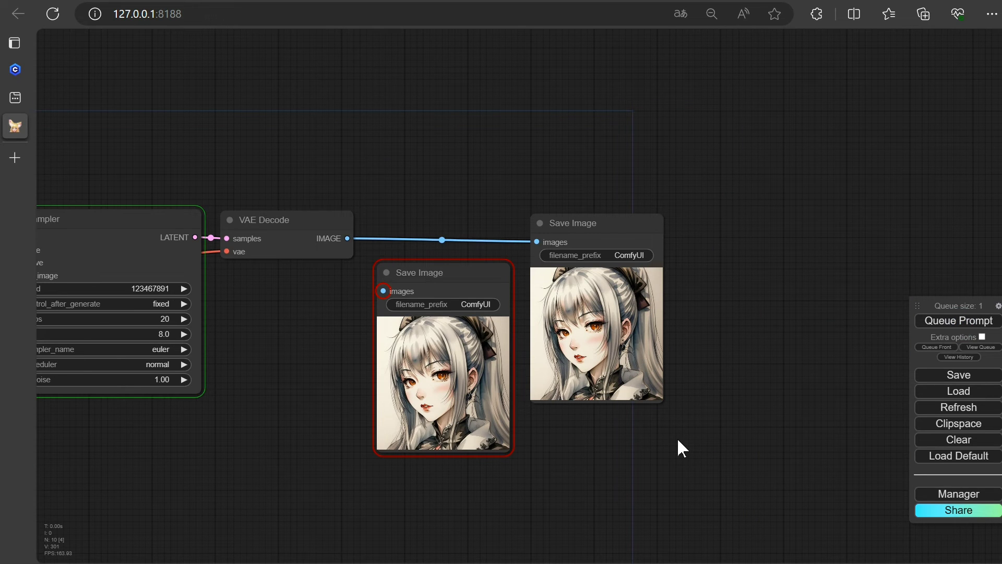
{"action": "scroll", "coordinate": [678, 448], "scroll_direction": "up", "scroll_amount": 5}
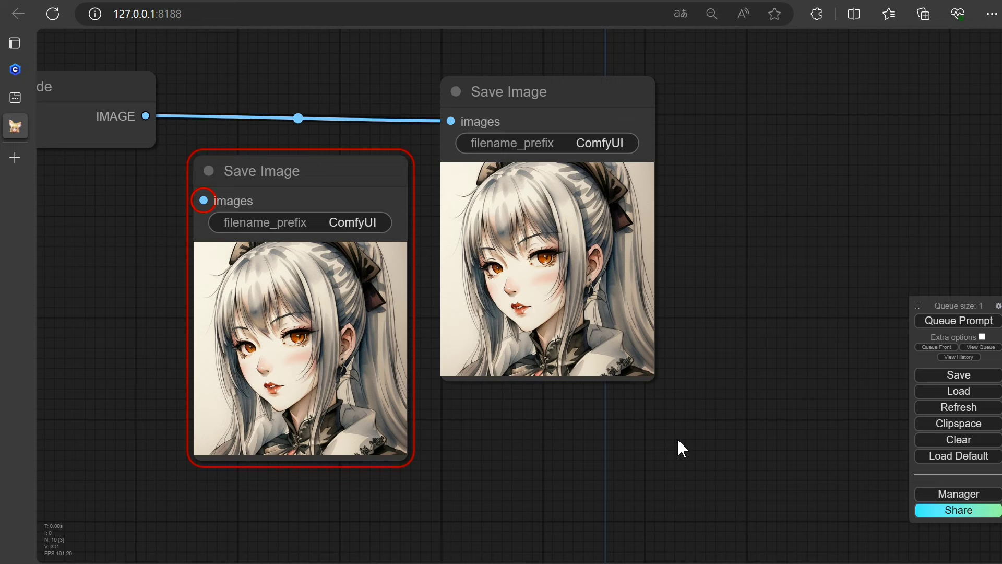
{"action": "scroll", "coordinate": [616, 434], "scroll_direction": "up", "scroll_amount": 3}
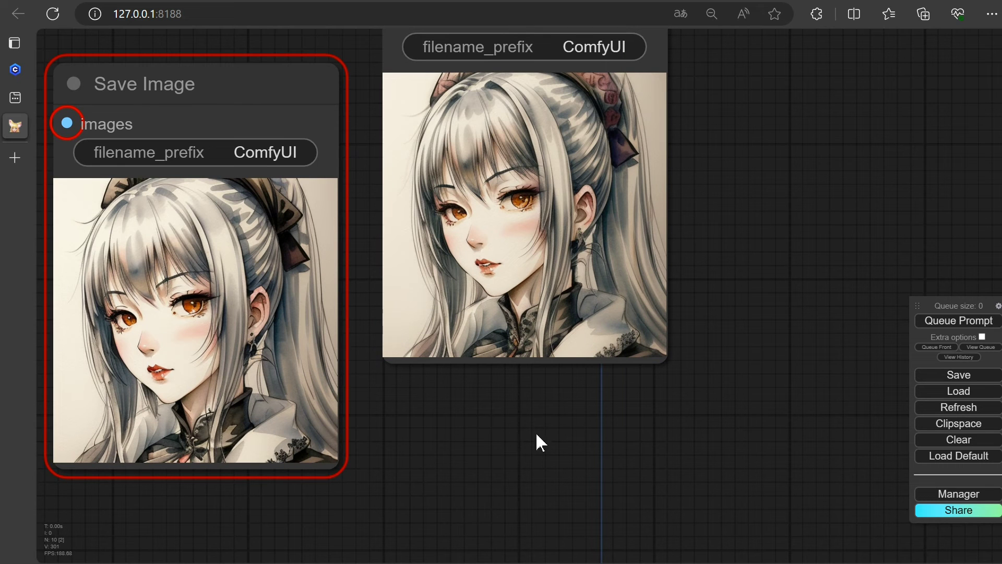
{"action": "left_click_drag", "start_coordinate": [506, 427], "coordinate": [495, 452]}
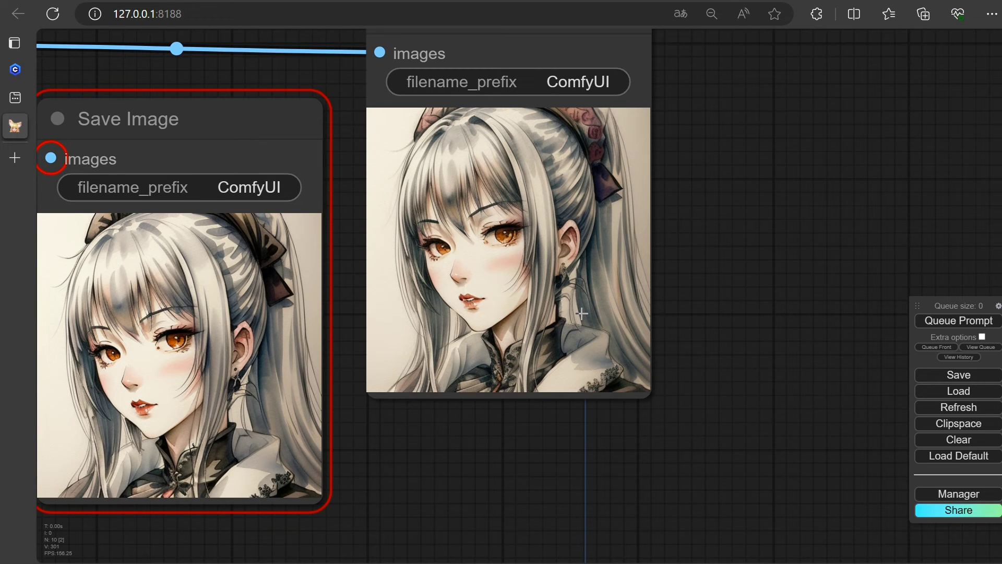
{"action": "scroll", "coordinate": [555, 320], "scroll_direction": "down", "scroll_amount": 6}
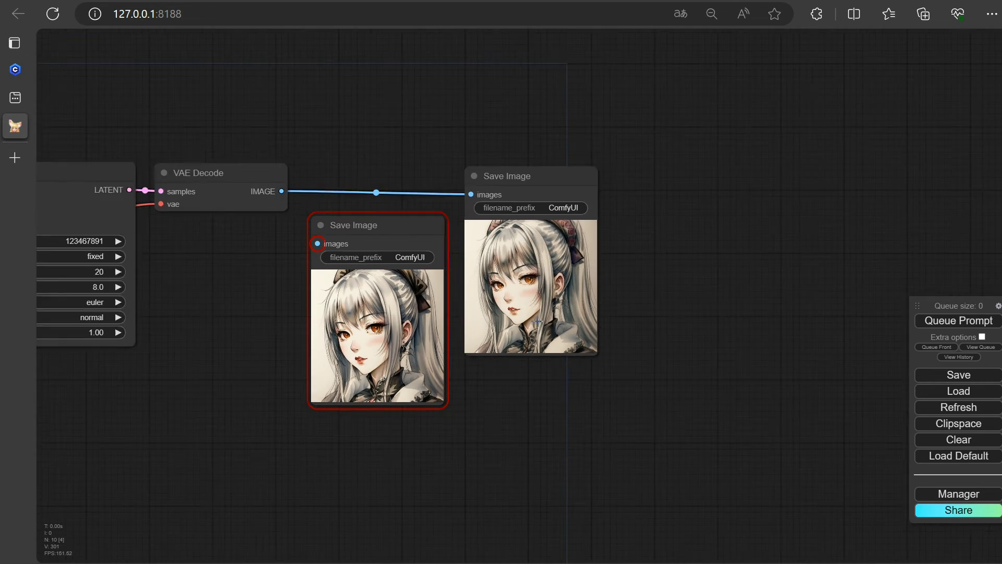
Raise the add_detail strength_model from 0.90 to about 1.4 and queue a new portrait
{"action": "left_click_drag", "start_coordinate": [251, 401], "coordinate": [640, 414]}
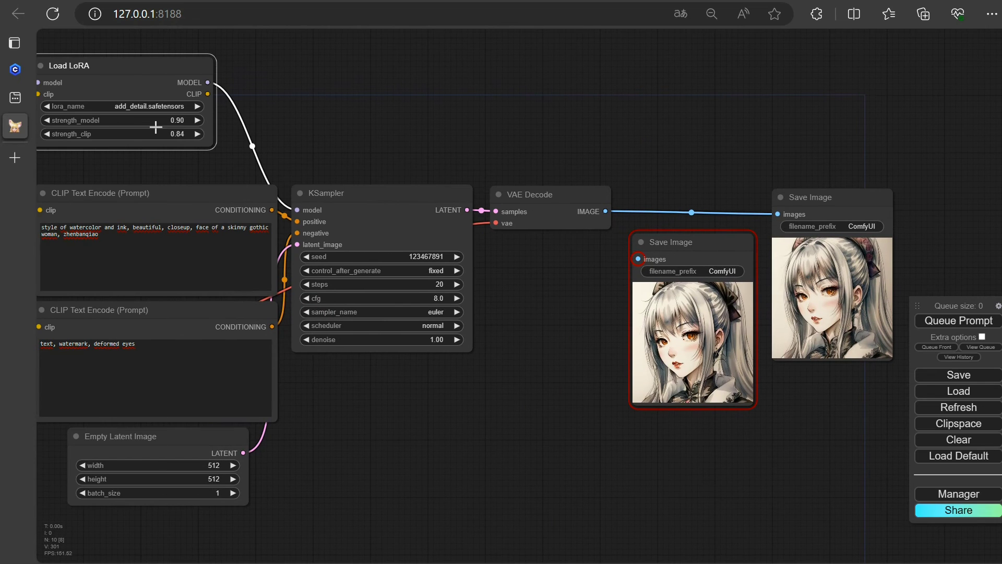
{"action": "left_click_drag", "start_coordinate": [140, 119], "coordinate": [162, 135]}
{"action": "scroll", "coordinate": [314, 120], "scroll_direction": "right", "scroll_amount": 5}
{"action": "scroll", "coordinate": [356, 112], "scroll_direction": "up", "scroll_amount": 5}
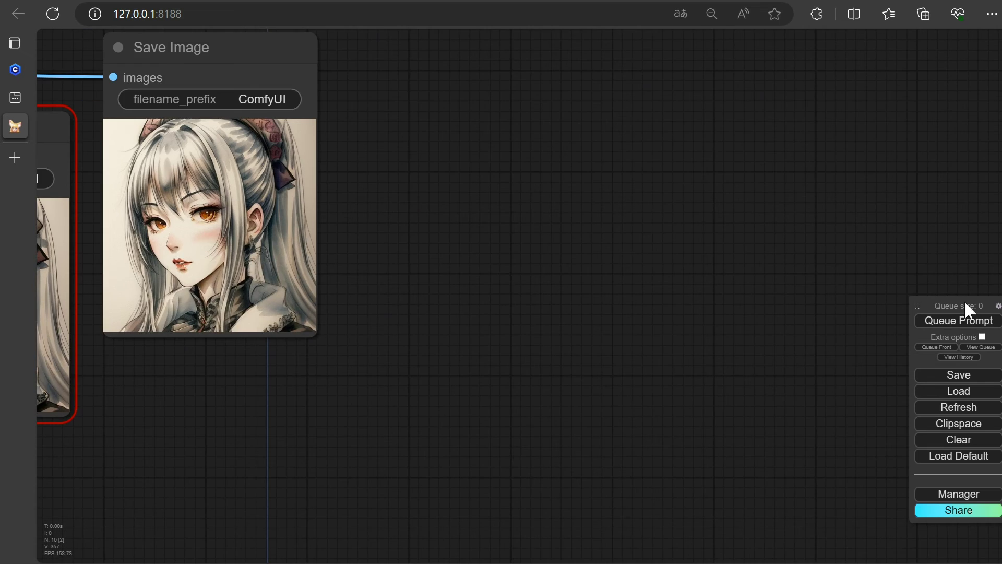
{"action": "scroll", "coordinate": [820, 394], "scroll_direction": "left", "scroll_amount": 5}
{"action": "left_click", "coordinate": [985, 325]}
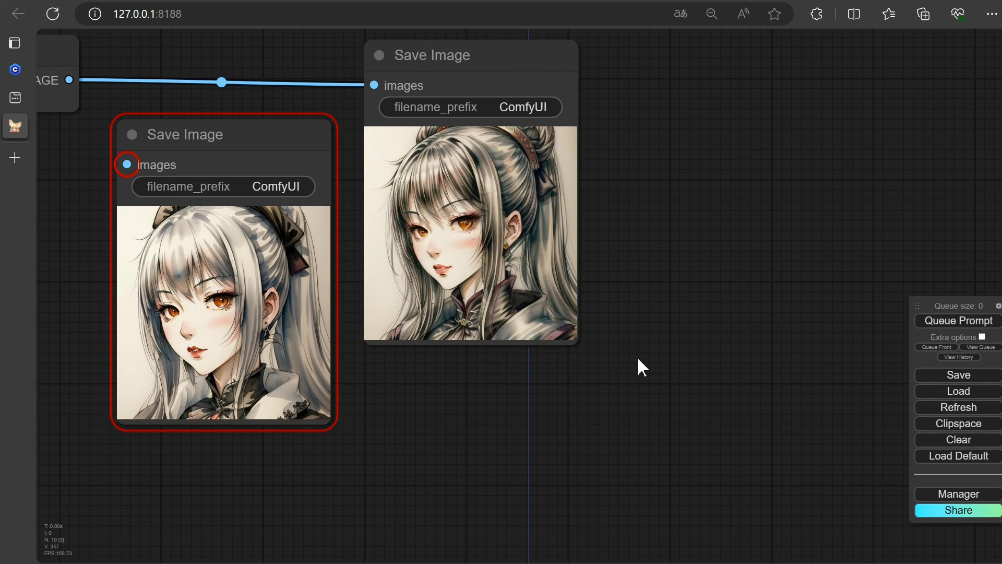
{"action": "scroll", "coordinate": [389, 262], "scroll_direction": "up", "scroll_amount": 3}
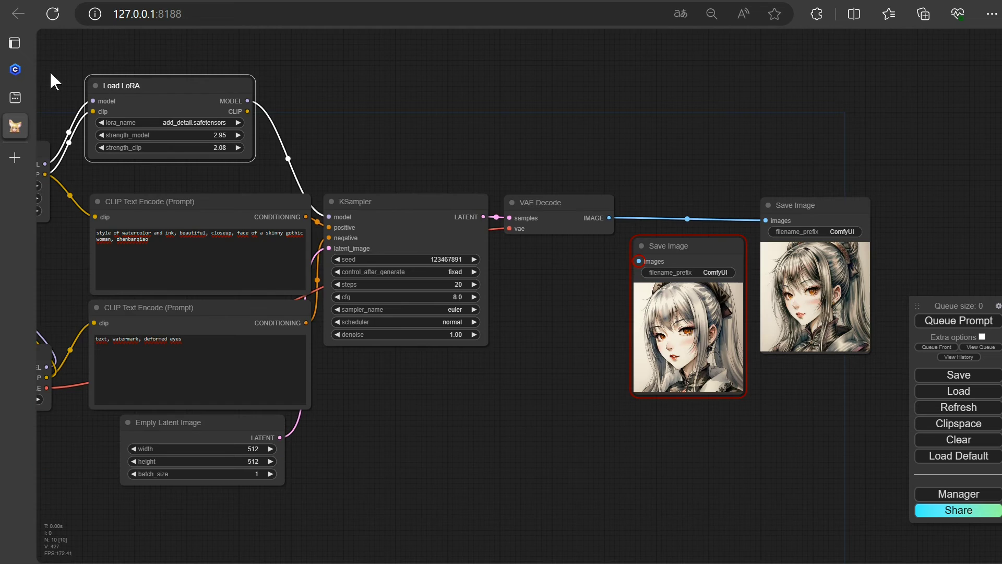
Look up the Detail Tweaker LoRA's weight guidance (up to 2/-2) on Civitai, then return to ComfyUI
{"action": "left_click", "coordinate": [14, 70]}
{"action": "left_click", "coordinate": [18, 13]}
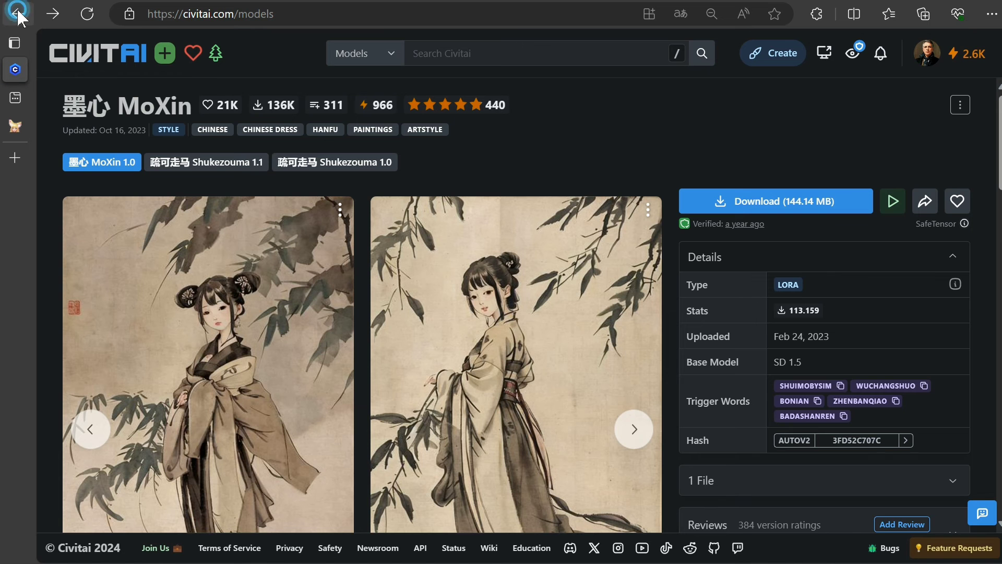
{"action": "left_click", "coordinate": [177, 303]}
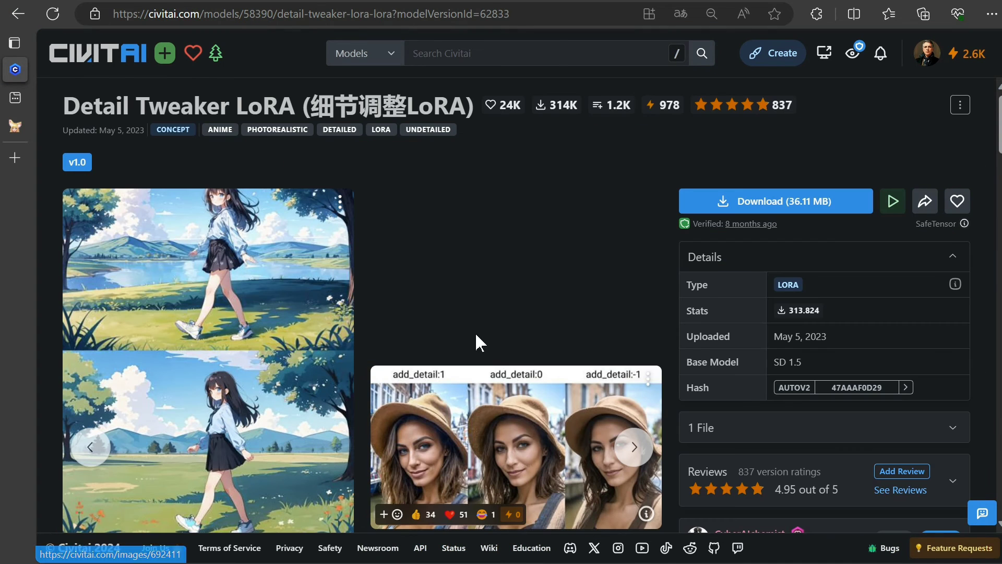
{"action": "scroll", "coordinate": [514, 372], "scroll_direction": "down", "scroll_amount": 5}
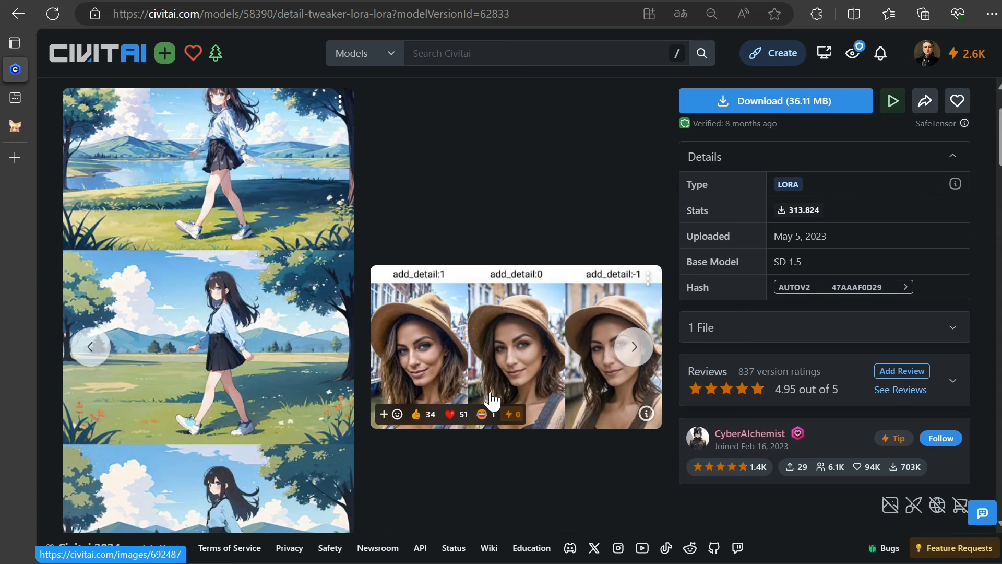
{"action": "scroll", "coordinate": [322, 337], "scroll_direction": "down", "scroll_amount": 2}
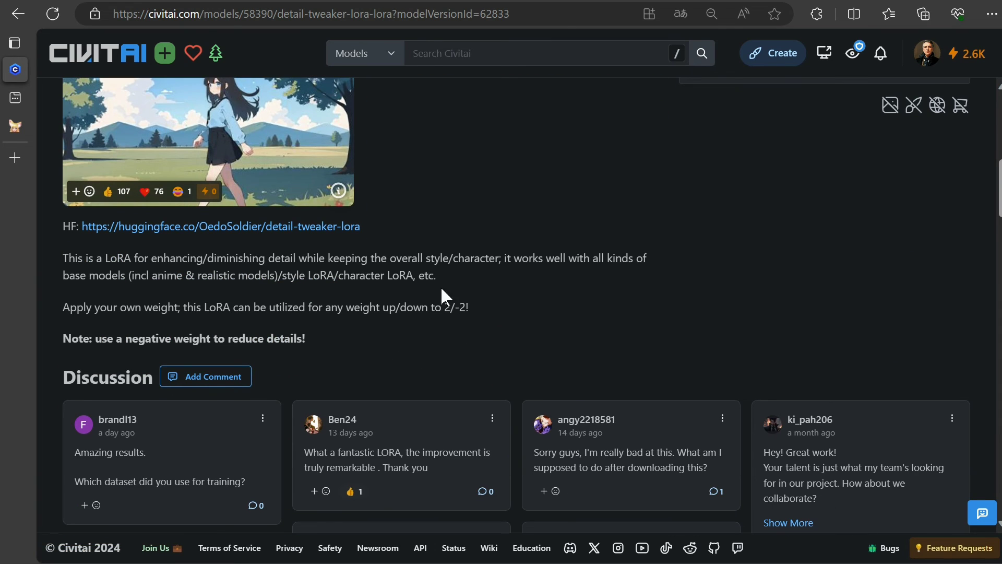
{"action": "key", "text": "ctrl+3"}
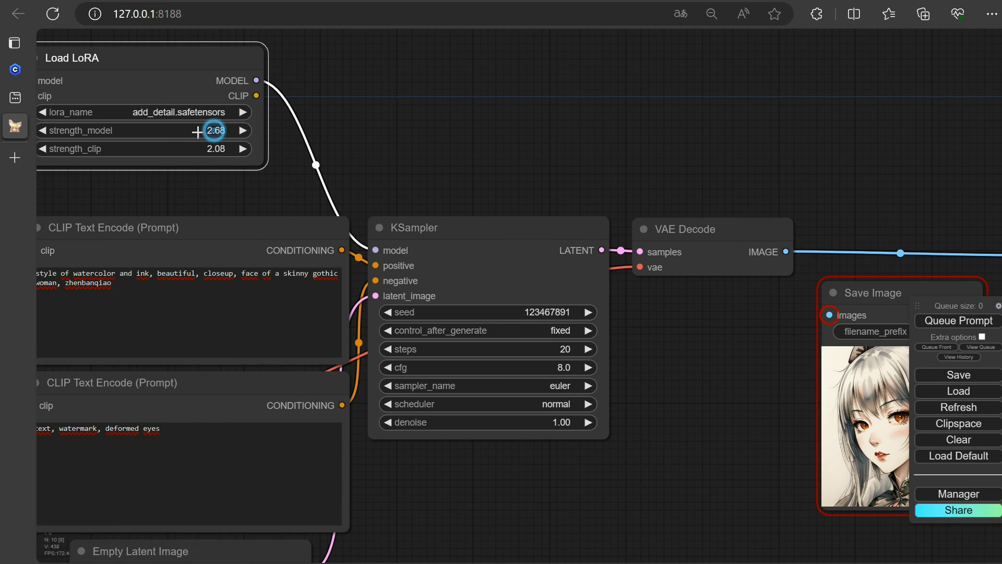
Set the add_detail strength_model to about 2.1, queue with Ctrl+Enter, and compare the portraits
{"action": "left_click_drag", "start_coordinate": [215, 128], "coordinate": [176, 132]}
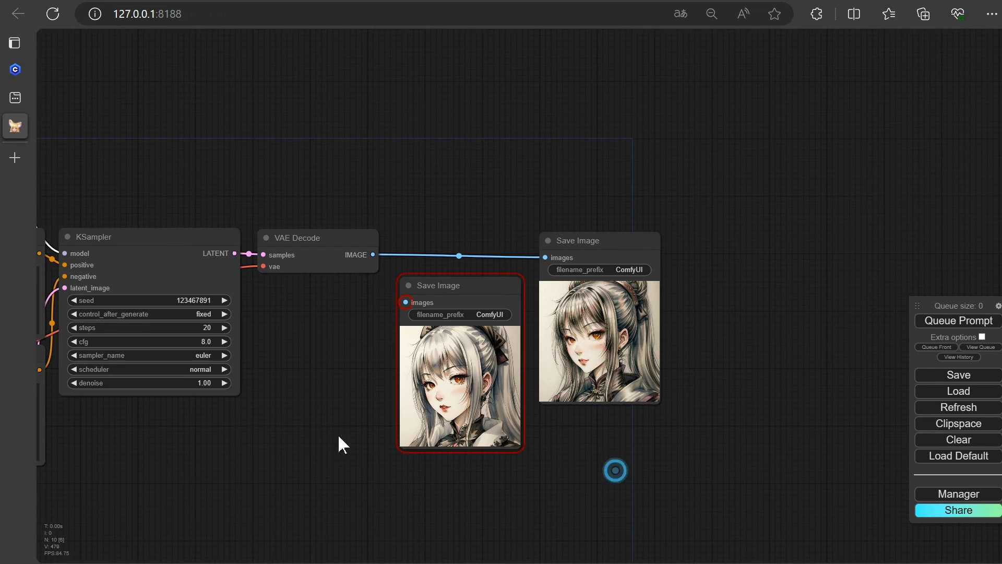
{"action": "key", "text": "ctrl+Return"}
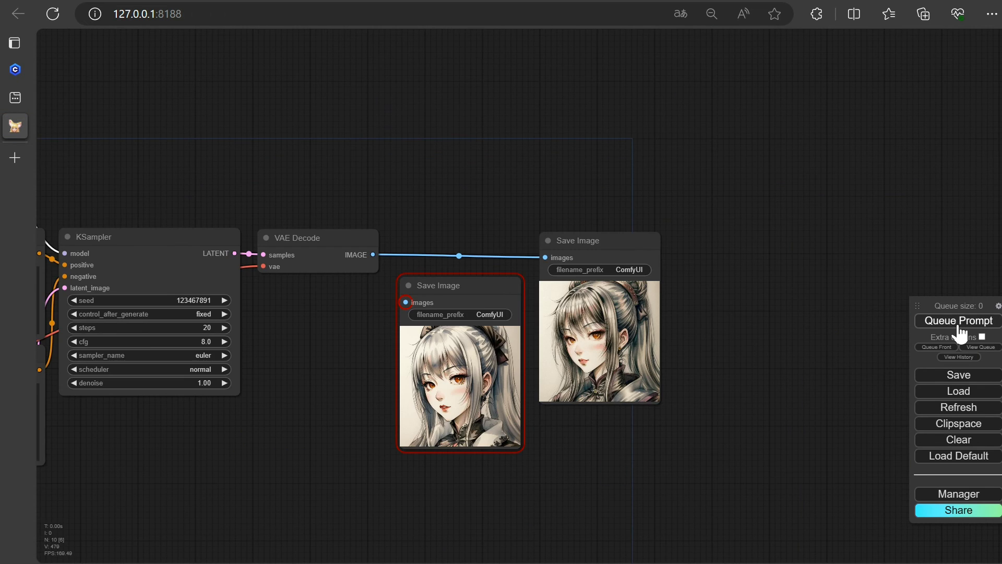
{"action": "scroll", "coordinate": [719, 425], "scroll_direction": "up", "scroll_amount": 4}
{"action": "scroll", "coordinate": [720, 390], "scroll_direction": "up", "scroll_amount": 3}
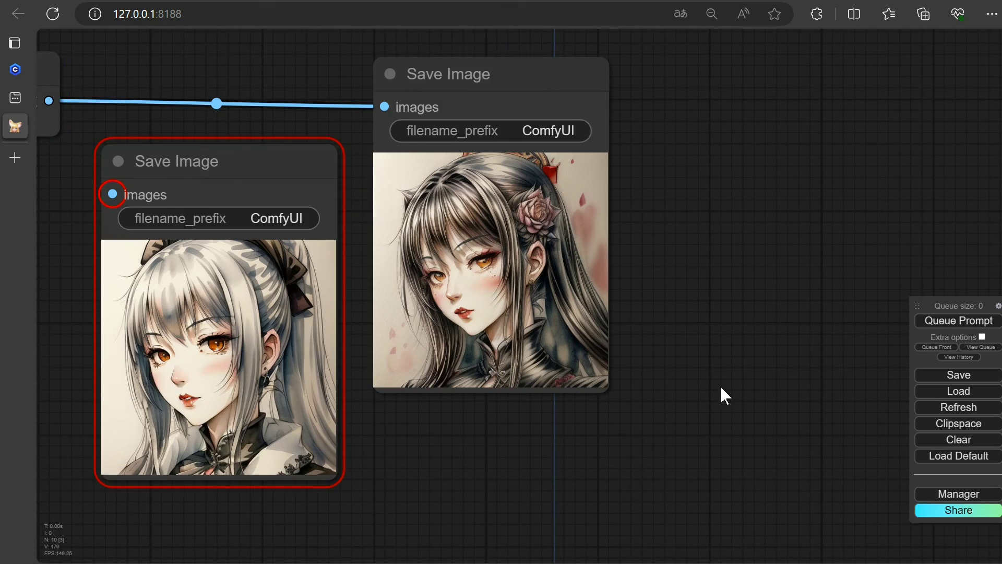
{"action": "scroll", "coordinate": [626, 368], "scroll_direction": "up", "scroll_amount": 2}
{"action": "left_click_drag", "start_coordinate": [454, 427], "coordinate": [491, 444]}
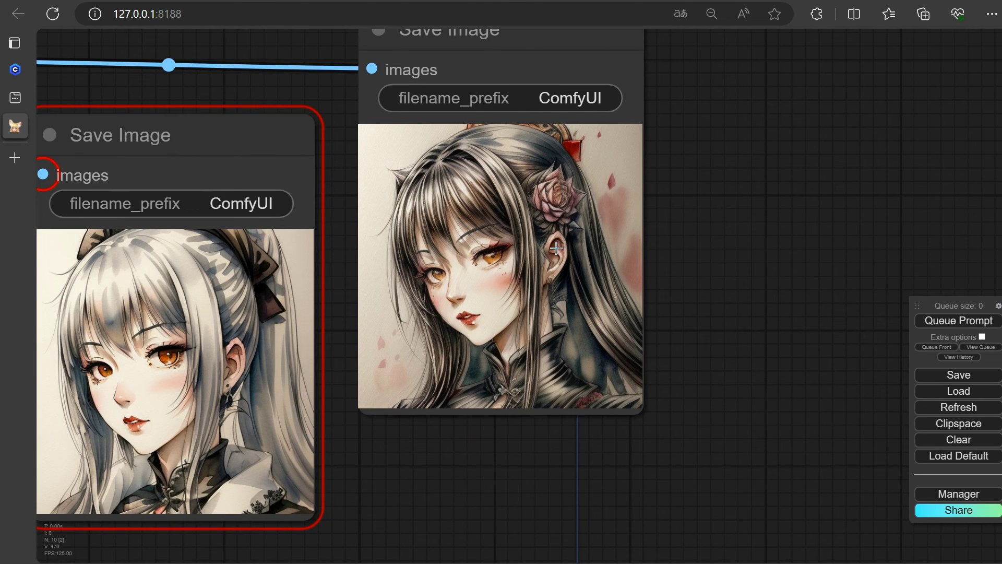
{"action": "scroll", "coordinate": [443, 450], "scroll_direction": "down", "scroll_amount": 5}
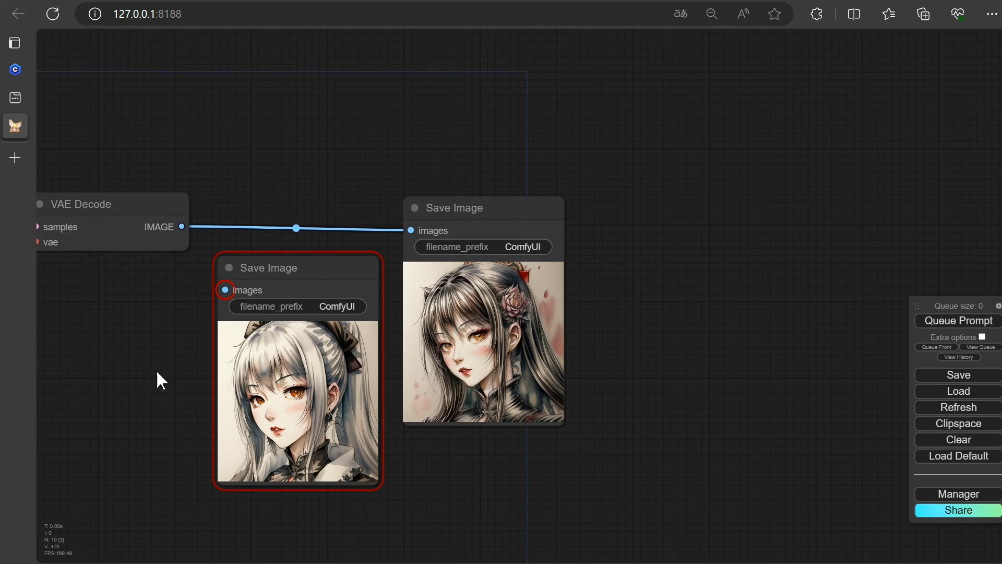
{"action": "left_click_drag", "start_coordinate": [157, 372], "coordinate": [662, 368]}
{"action": "left_click_drag", "start_coordinate": [410, 111], "coordinate": [438, 150]}
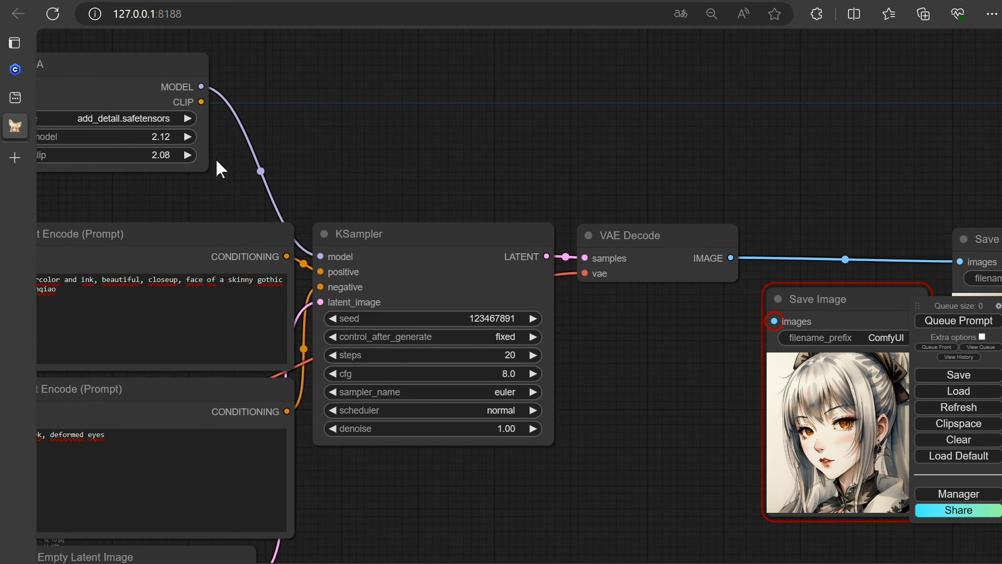
Drop both add_detail LoRA strengths below zero and render a portrait
{"action": "left_click_drag", "start_coordinate": [292, 159], "coordinate": [222, 164]}
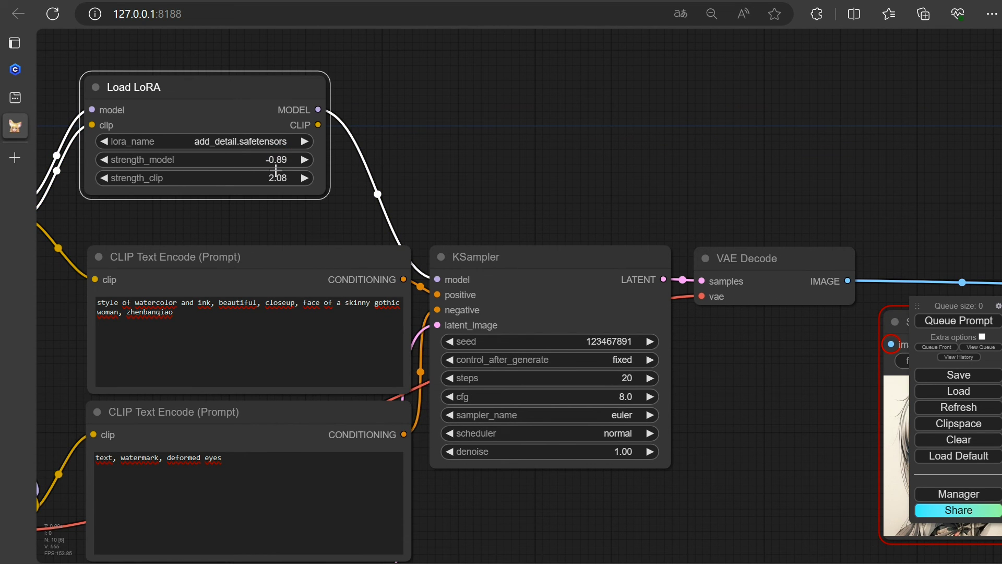
{"action": "left_click_drag", "start_coordinate": [280, 179], "coordinate": [154, 175]}
{"action": "scroll", "coordinate": [653, 271], "scroll_direction": "down", "scroll_amount": 3}
{"action": "scroll", "coordinate": [766, 385], "scroll_direction": "up", "scroll_amount": 3}
{"action": "left_click_drag", "start_coordinate": [766, 385], "coordinate": [52, 387]}
{"action": "left_click", "coordinate": [951, 321]}
{"action": "scroll", "coordinate": [532, 455], "scroll_direction": "down", "scroll_amount": 2}
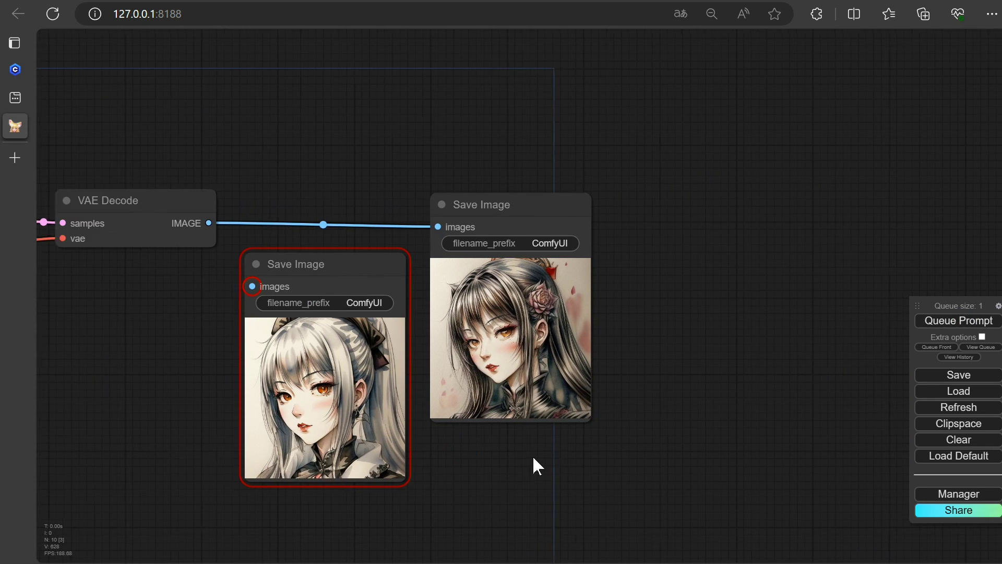
{"action": "scroll", "coordinate": [532, 452], "scroll_direction": "up", "scroll_amount": 2}
{"action": "scroll", "coordinate": [532, 454], "scroll_direction": "up", "scroll_amount": 5}
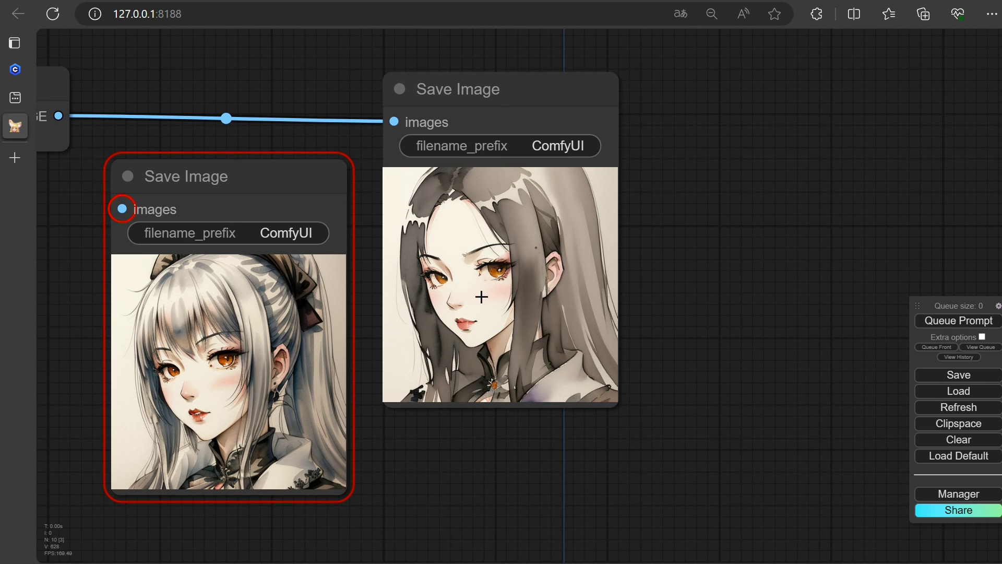
{"action": "scroll", "coordinate": [505, 459], "scroll_direction": "up", "scroll_amount": 2}
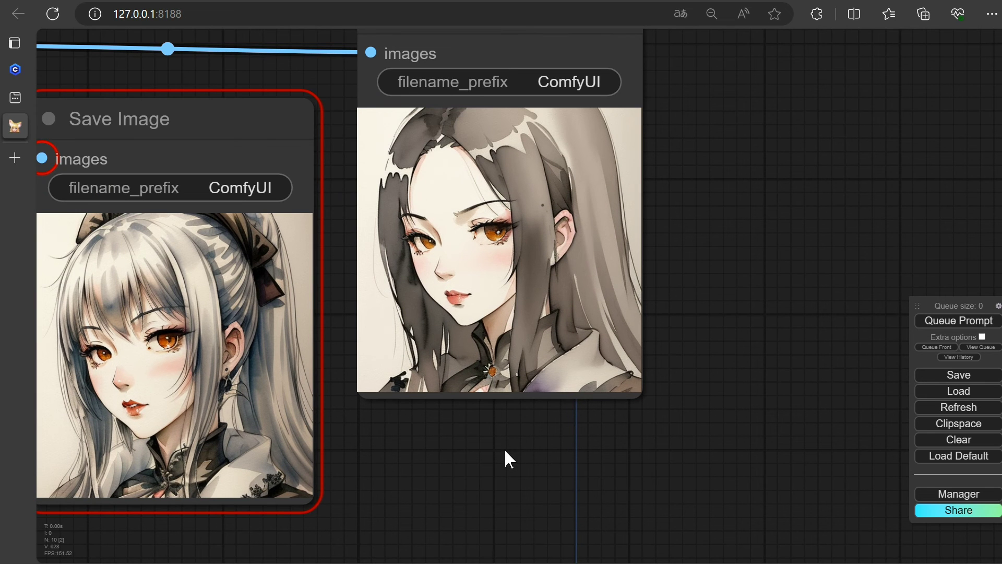
{"action": "scroll", "coordinate": [506, 452], "scroll_direction": "down", "scroll_amount": 10}
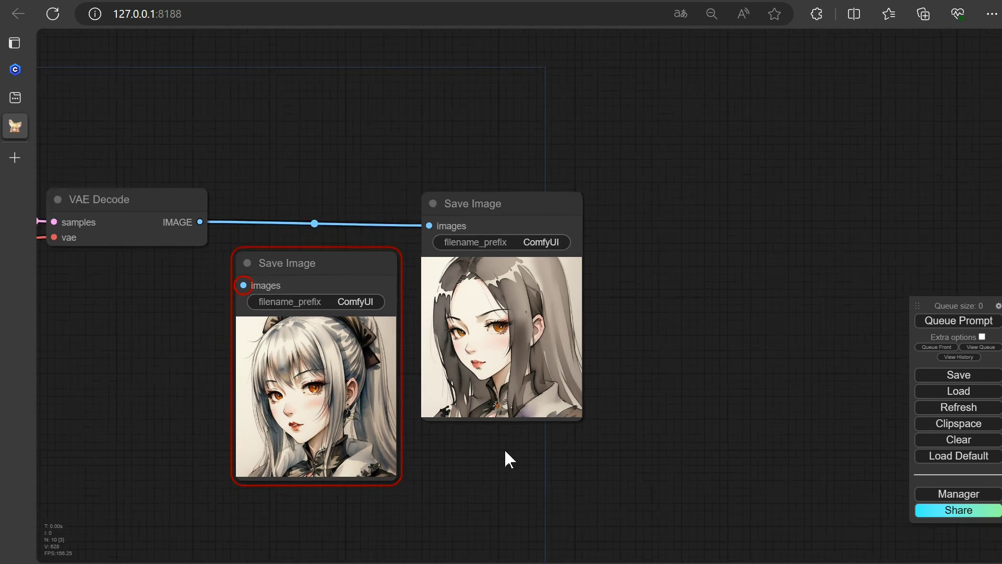
Fine-tune the strengths to -1.97 model and -1.85 clip and render the low-detail portrait
{"action": "left_click_drag", "start_coordinate": [332, 156], "coordinate": [763, 179]}
{"action": "scroll", "coordinate": [477, 264], "scroll_direction": "up", "scroll_amount": 9}
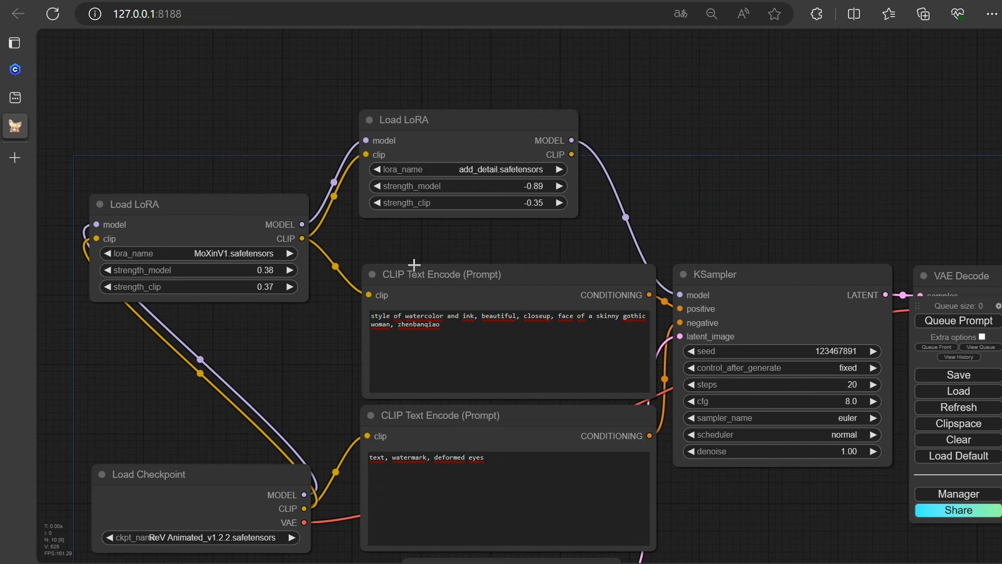
{"action": "left_click_drag", "start_coordinate": [578, 159], "coordinate": [521, 159]}
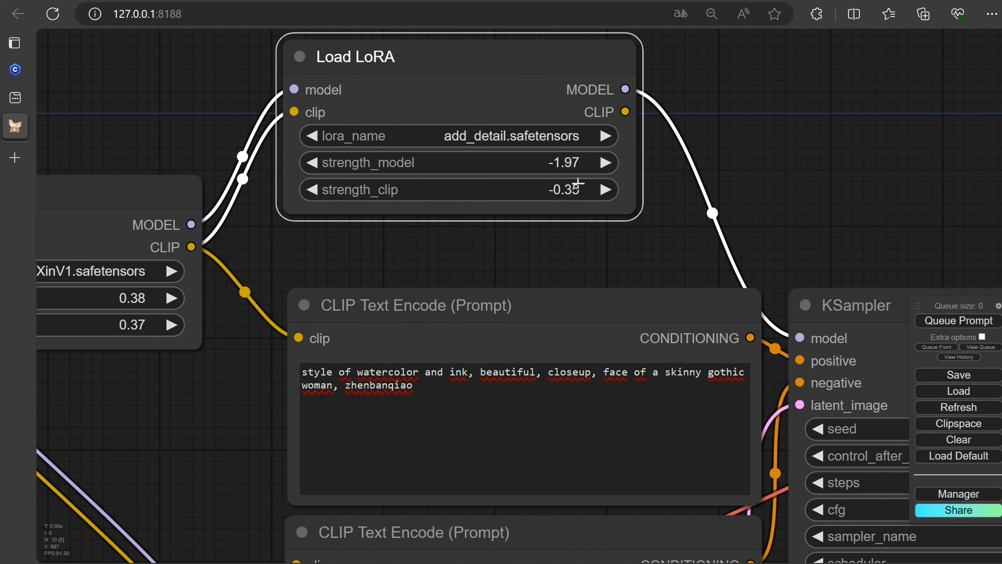
{"action": "left_click_drag", "start_coordinate": [577, 188], "coordinate": [499, 192]}
{"action": "left_click", "coordinate": [944, 321]}
{"action": "scroll", "coordinate": [940, 282], "scroll_direction": "down", "scroll_amount": 1}
{"action": "left_click_drag", "start_coordinate": [939, 282], "coordinate": [251, 235]}
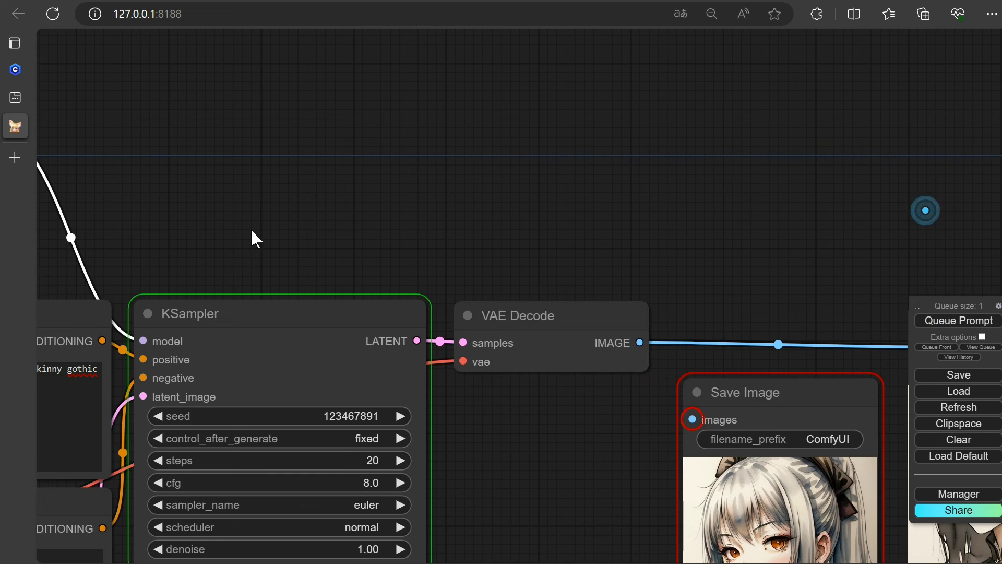
{"action": "scroll", "coordinate": [554, 381], "scroll_direction": "down", "scroll_amount": 2}
{"action": "left_click_drag", "start_coordinate": [550, 371], "coordinate": [110, 307]}
{"action": "scroll", "coordinate": [528, 409], "scroll_direction": "up", "scroll_amount": 8}
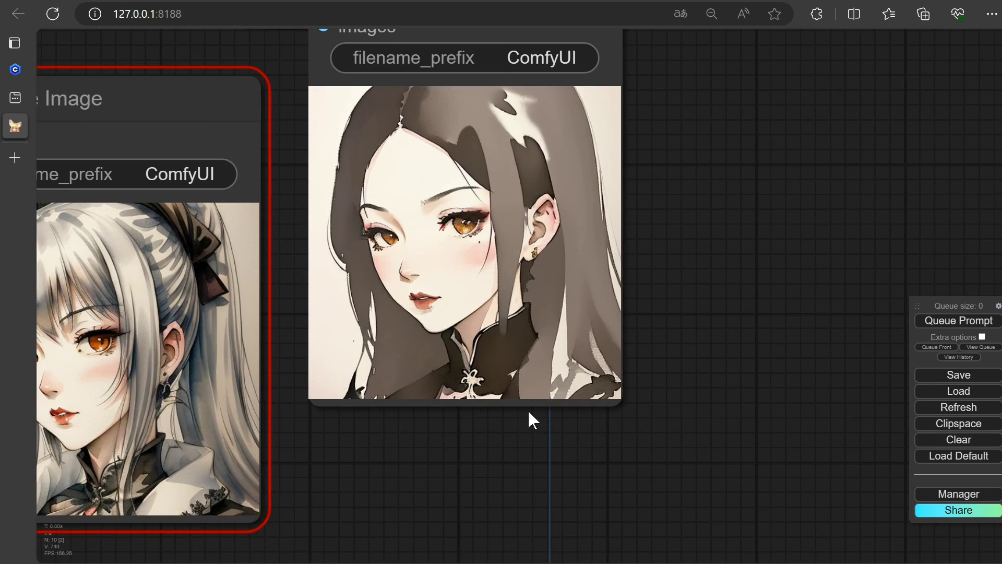
Add a Load ControlNet Model node from the loaders category above the sampler, control_net_name still unset
{"action": "right_click", "coordinate": [599, 173]}
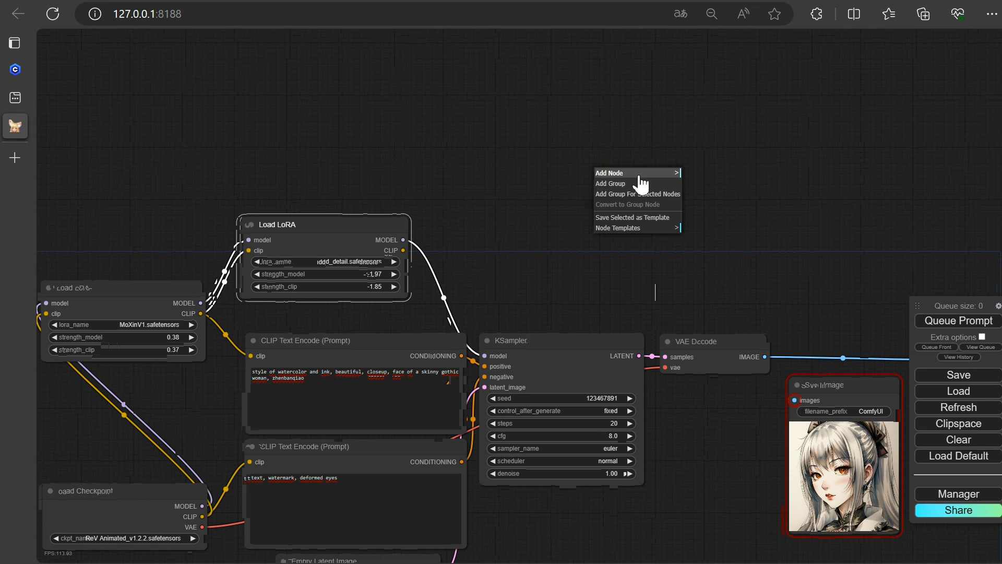
{"action": "left_click", "coordinate": [637, 173]}
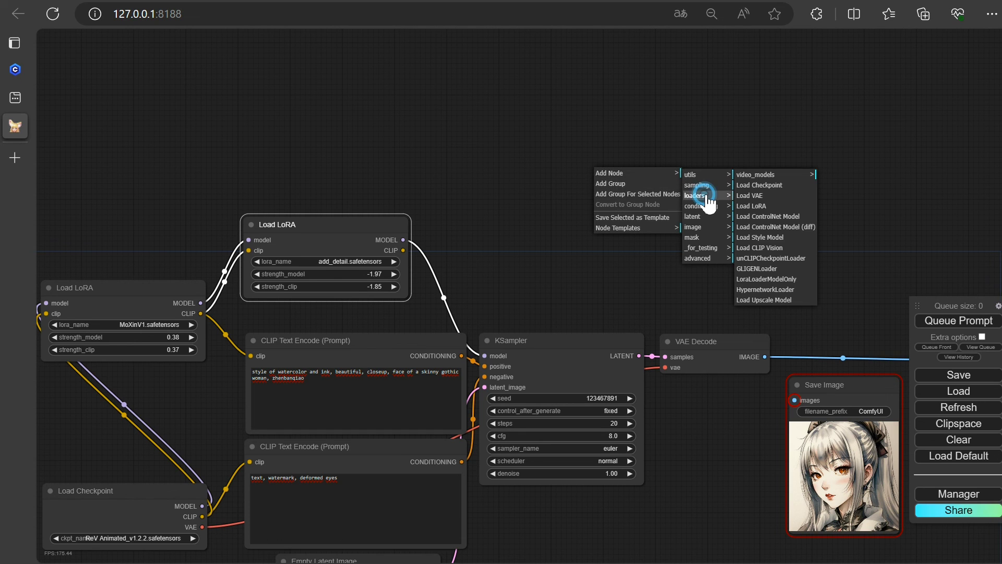
{"action": "left_click", "coordinate": [775, 216]}
{"action": "scroll", "coordinate": [714, 230], "scroll_direction": "up", "scroll_amount": 5}
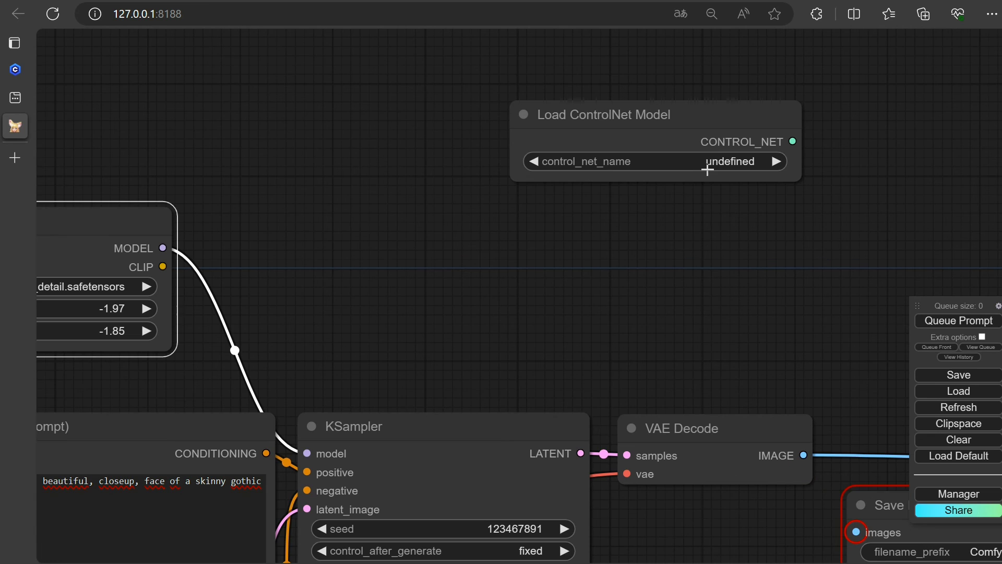